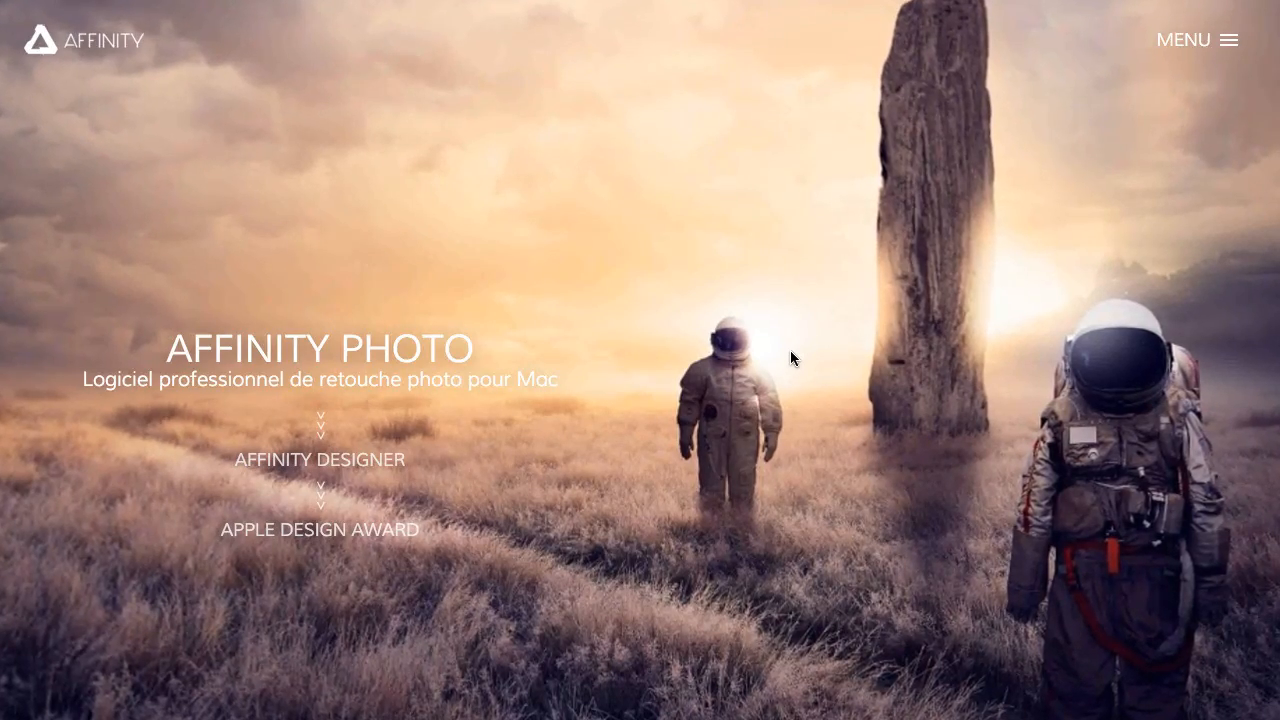
scroll(790, 358, "down", 1)
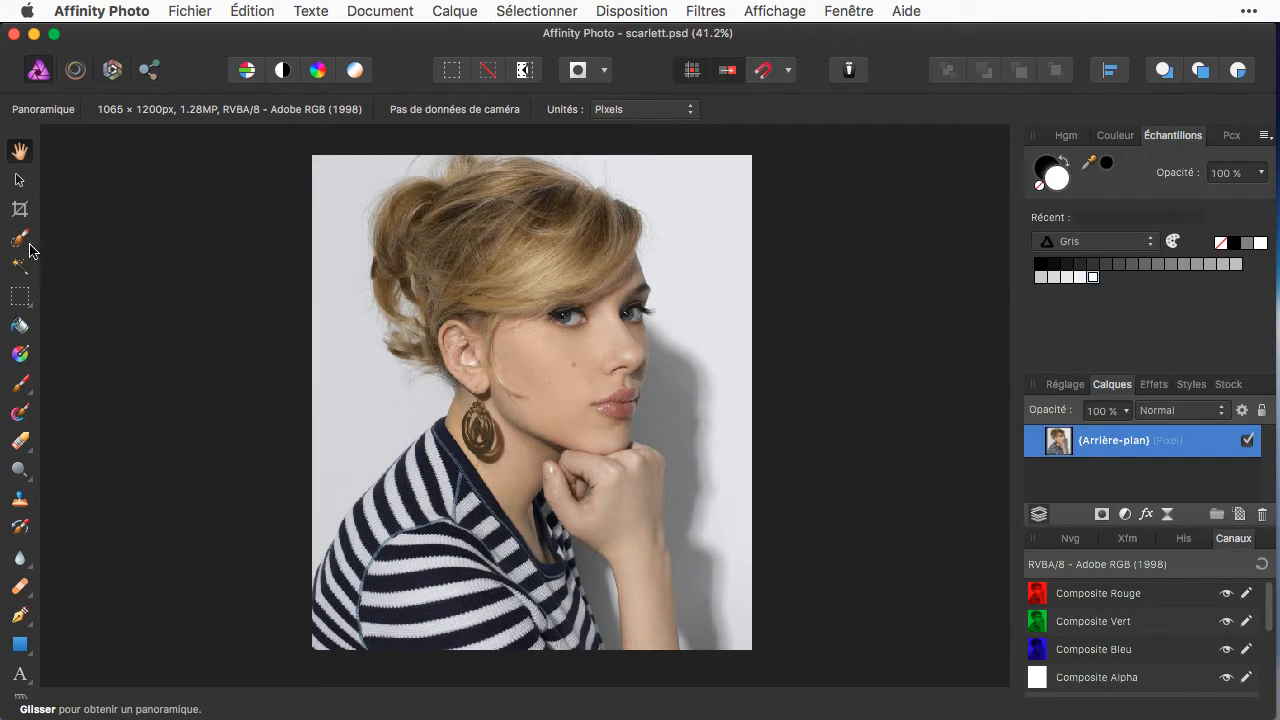
- Open the toolbar customization options to view the available items, and close them
right_click(399, 70)
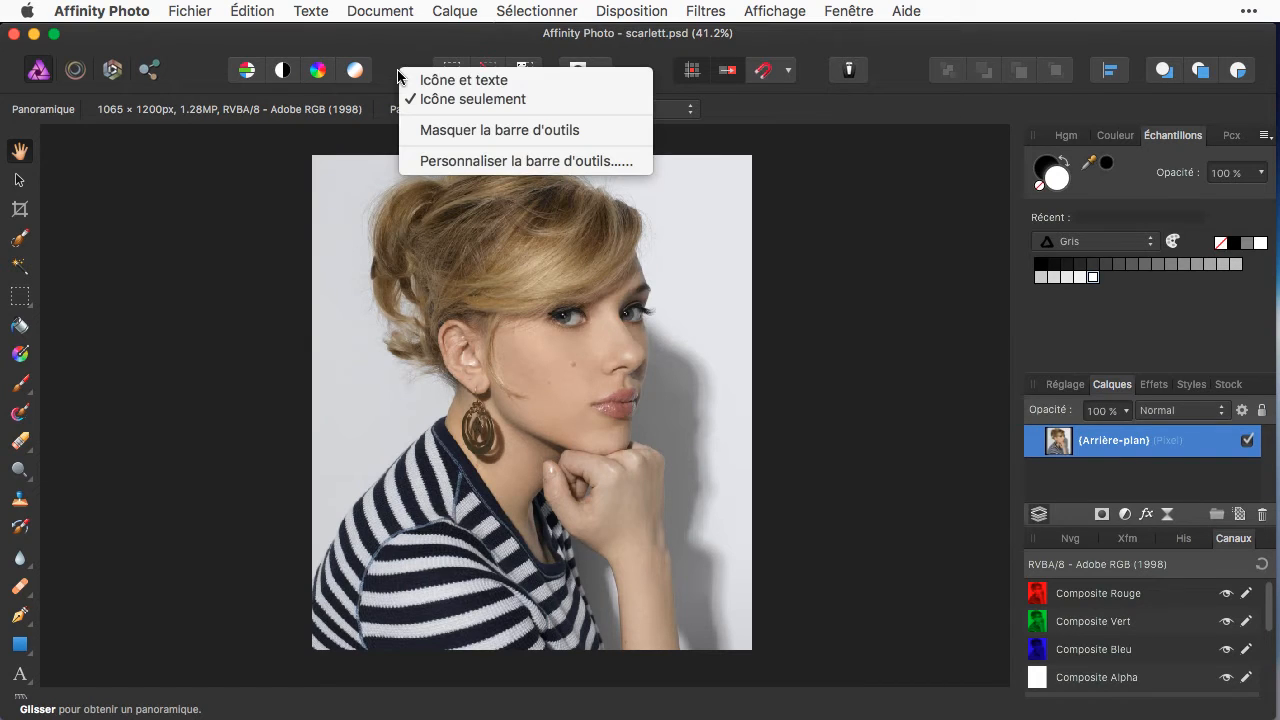
left_click(487, 166)
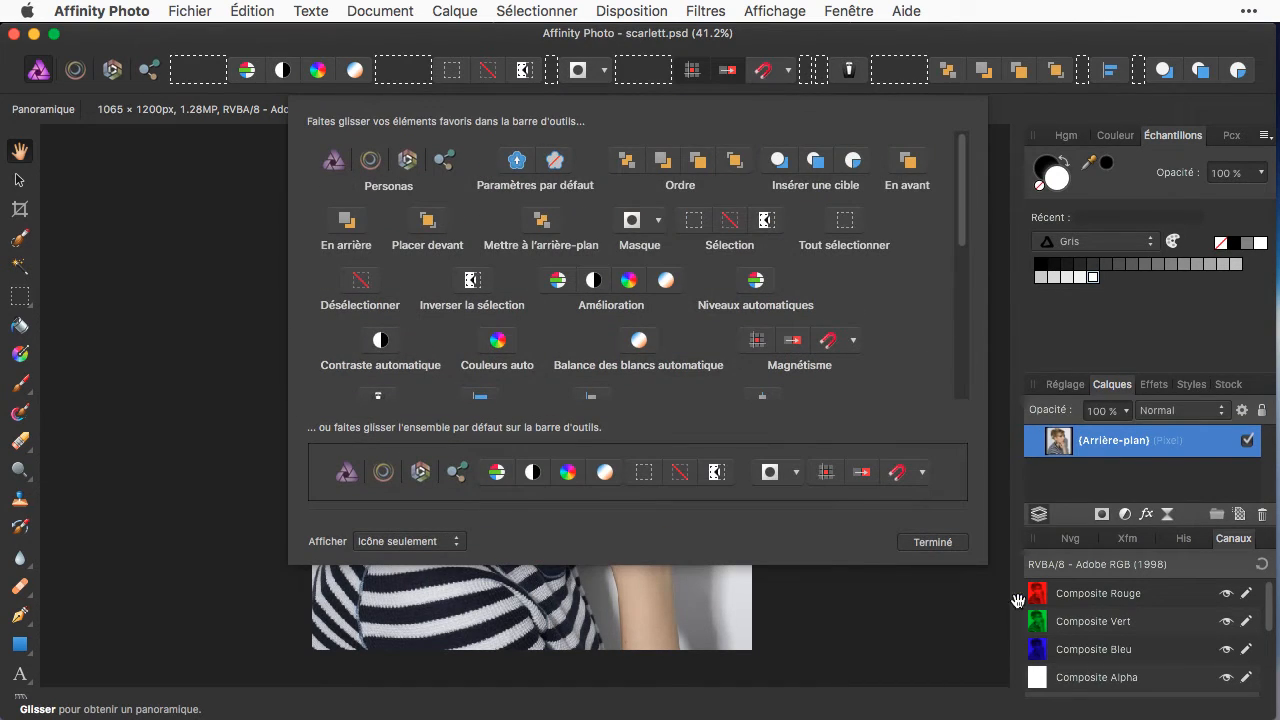
left_click(932, 542)
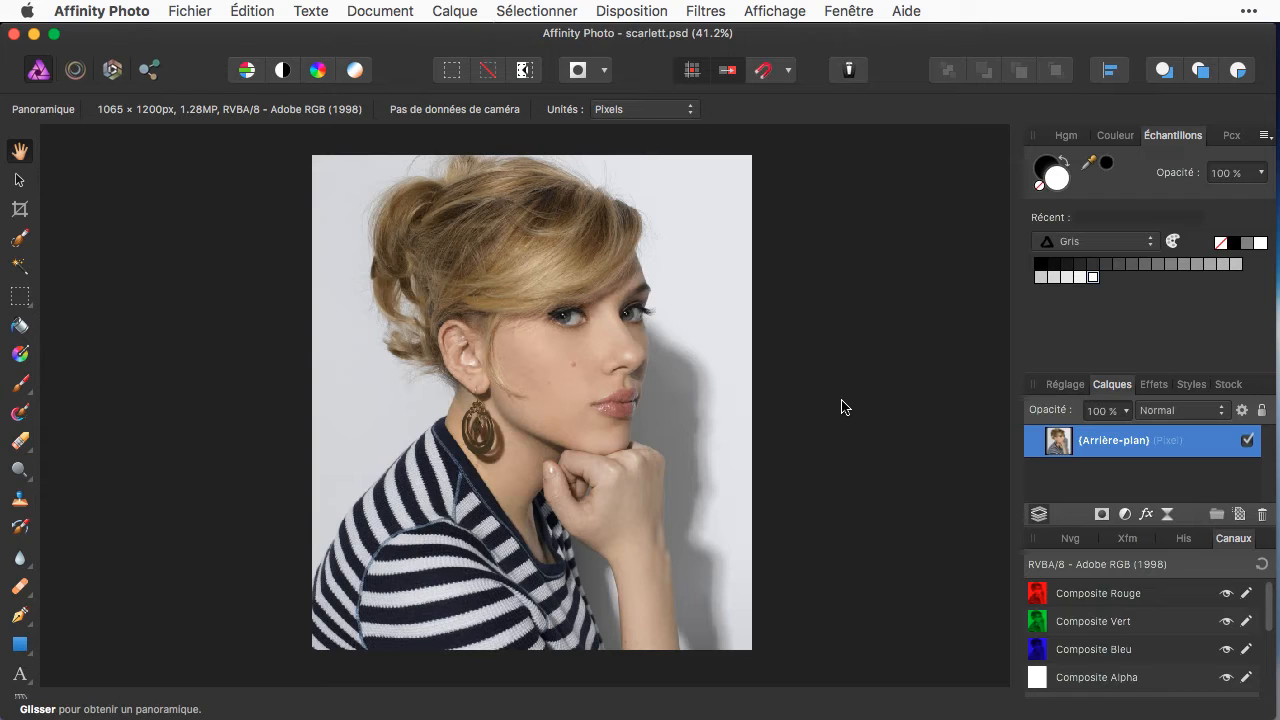
- Select the woman, including her hair and raised arm, with the Selection Brush snapping to edges
key("w")
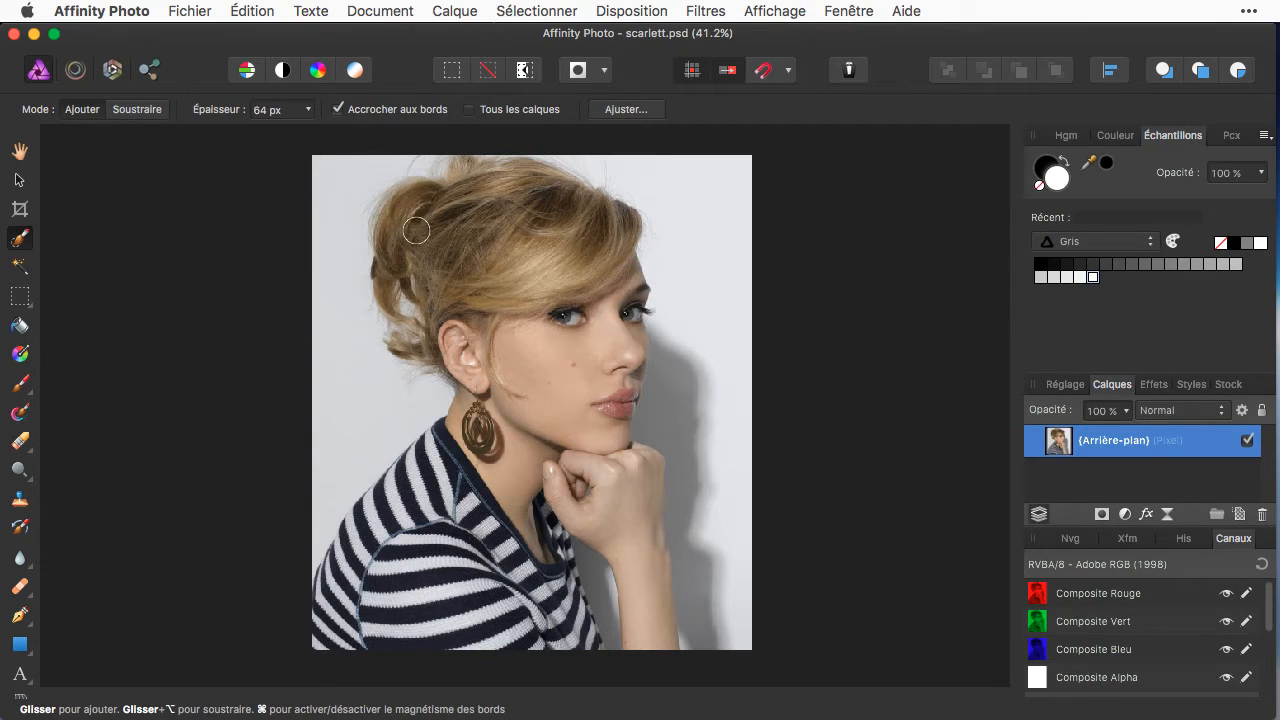
mouse_move(410, 225)
left_mouse_down()
mouse_move(535, 303)
mouse_move(513, 481)
left_mouse_up()
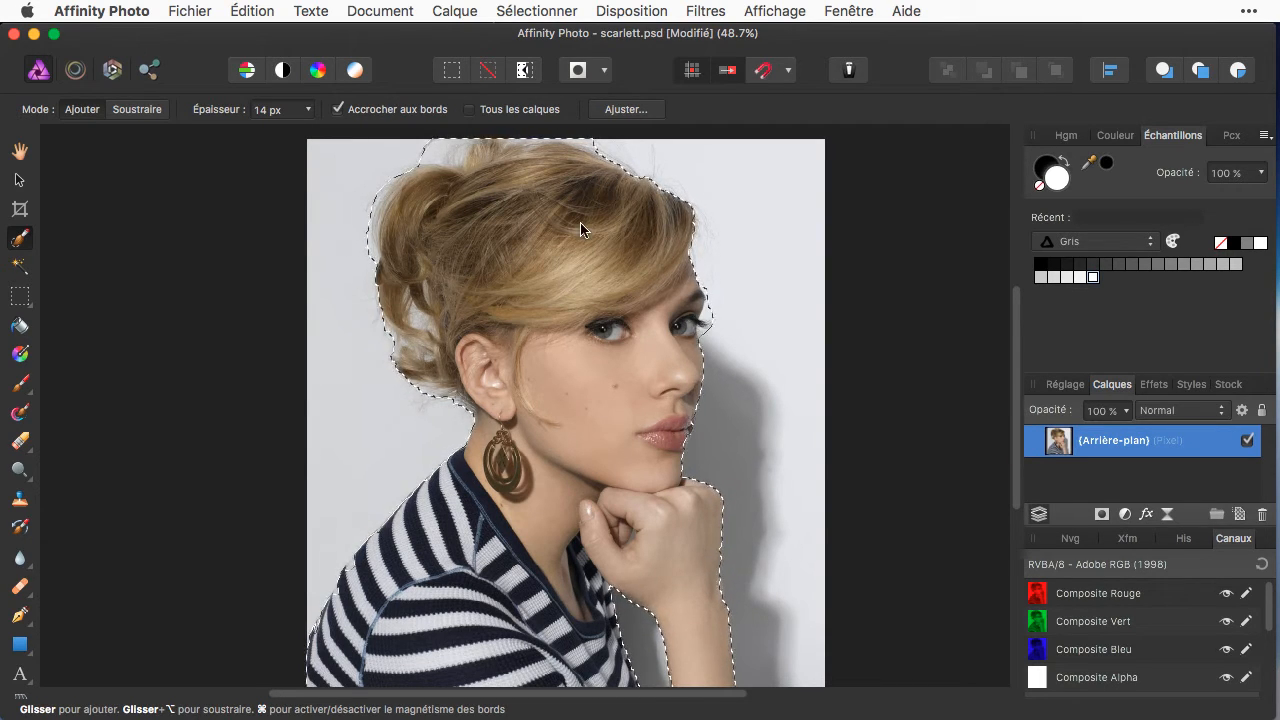
- Refine the woman's selection by painting over her hair edges and eyelashes with the 50 px Matte (Motif) adjustment brush
left_click(628, 110)
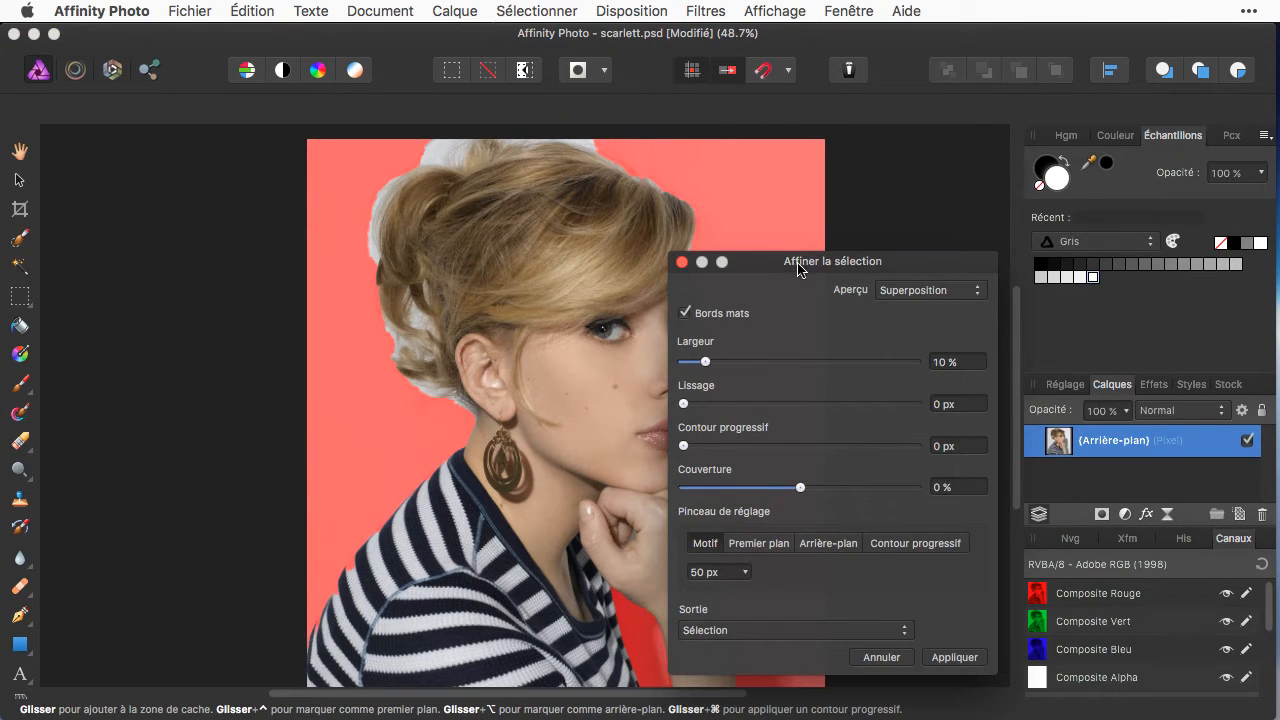
left_click_drag(797, 269, 960, 157)
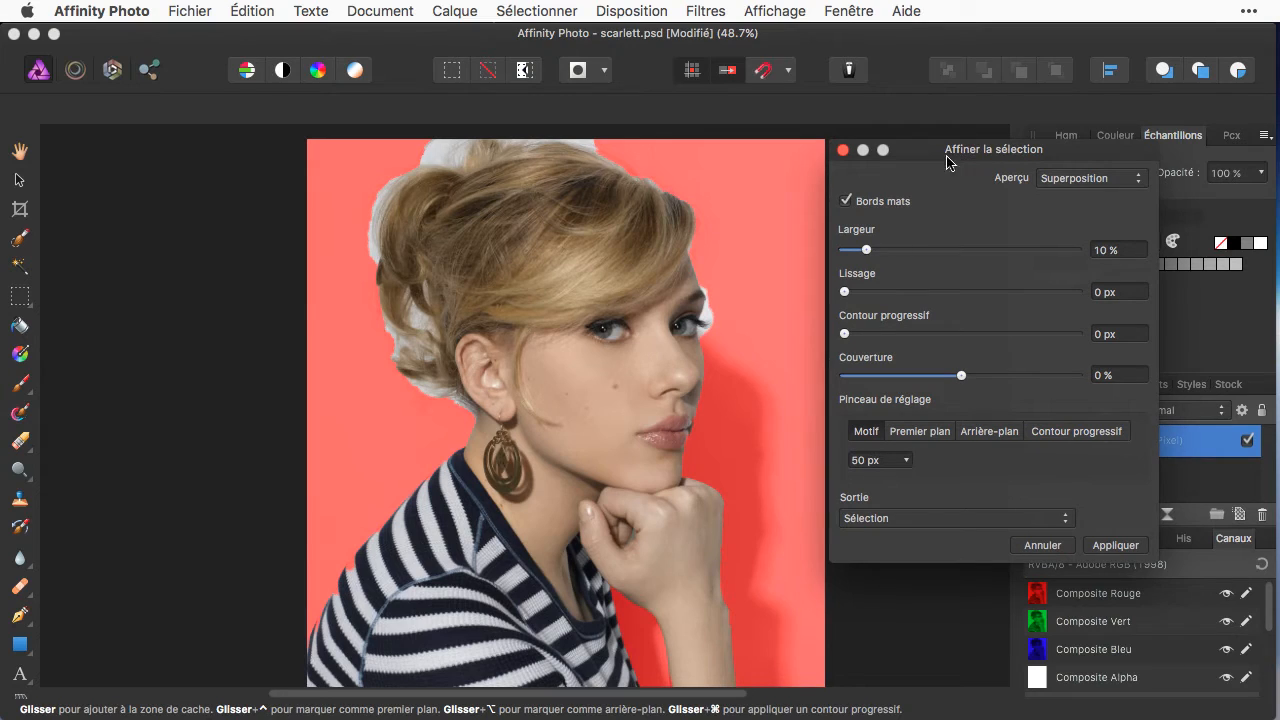
left_click(867, 433)
left_click_drag(705, 326, 713, 289)
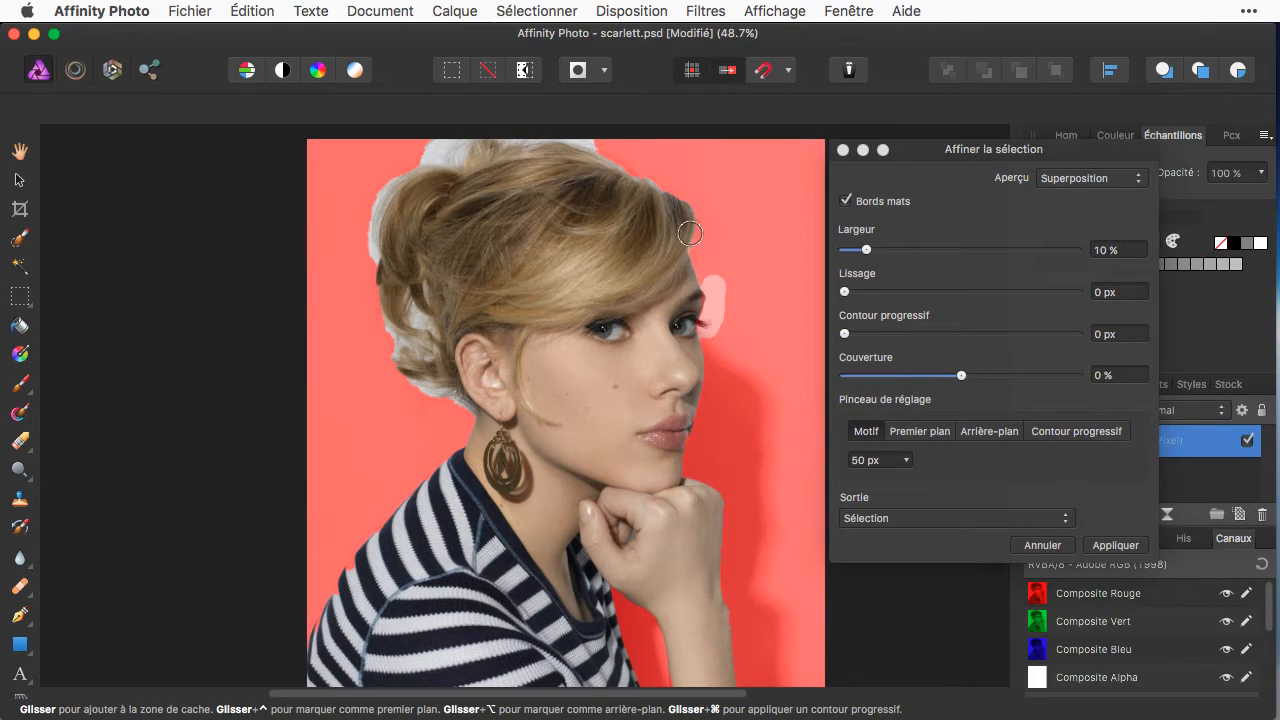
left_click_drag(380, 180, 400, 272)
mouse_move(430, 330)
left_mouse_down()
mouse_move(416, 267)
mouse_move(426, 316)
mouse_move(397, 345)
mouse_move(394, 328)
mouse_move(427, 347)
mouse_move(393, 357)
mouse_move(465, 415)
left_mouse_up()
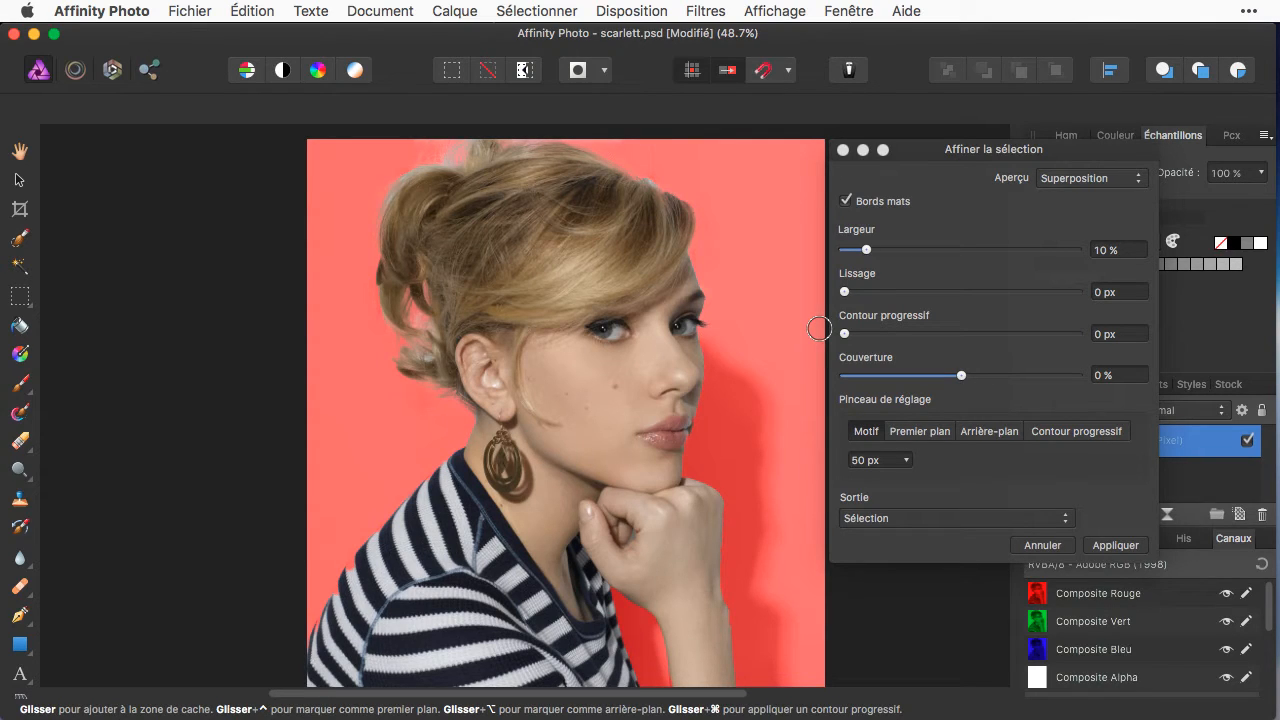
- Output the refined selection as a new layer with mask (Nouveau calque avec masque) and apply it
left_click(995, 518)
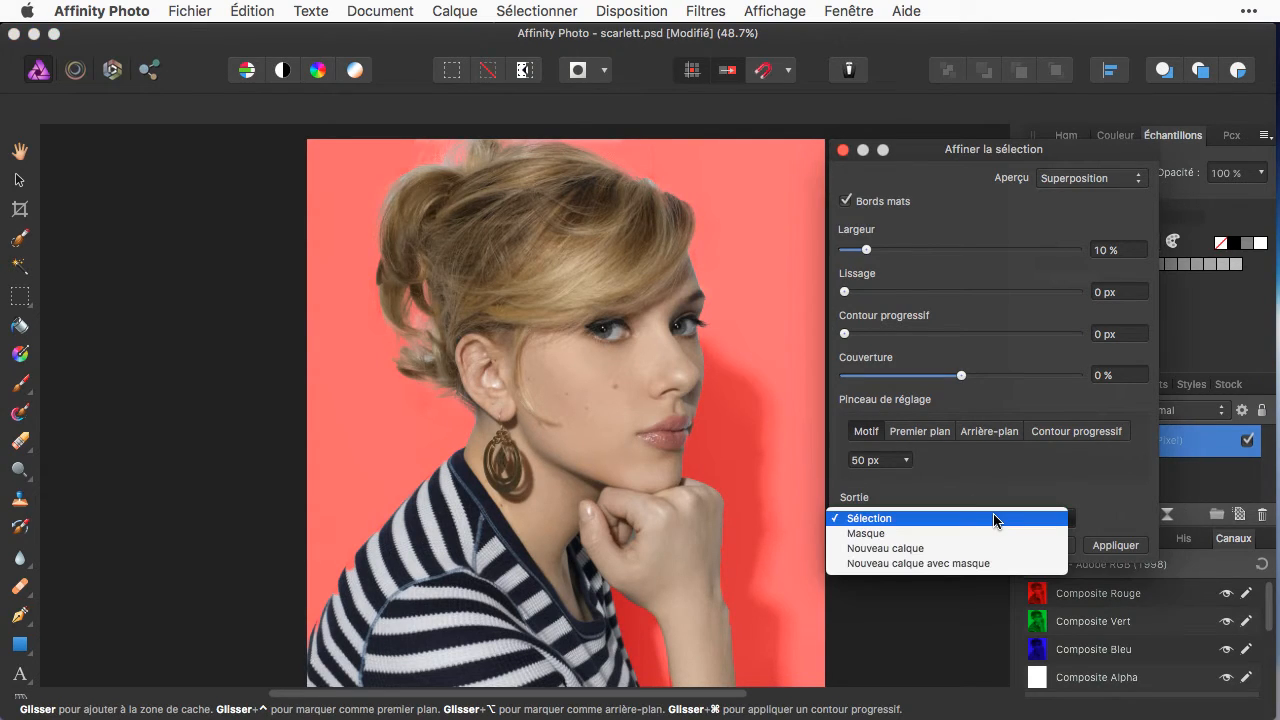
left_click(993, 565)
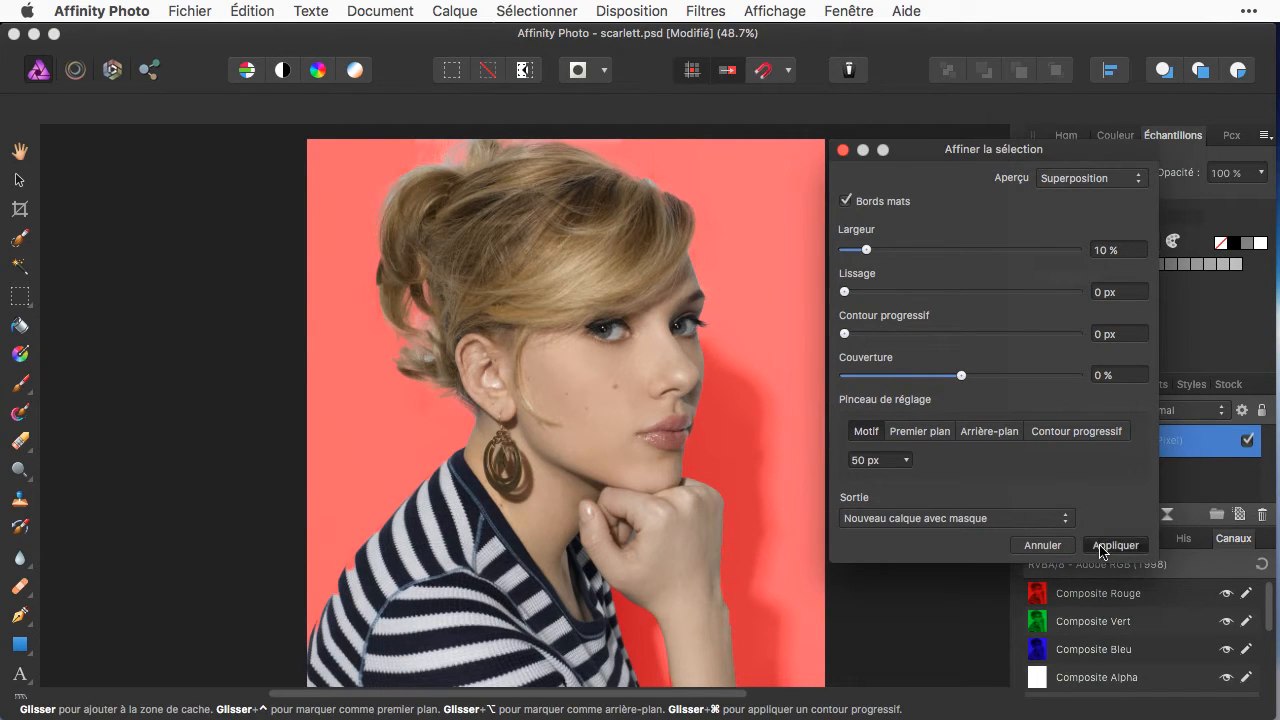
left_click(1101, 546)
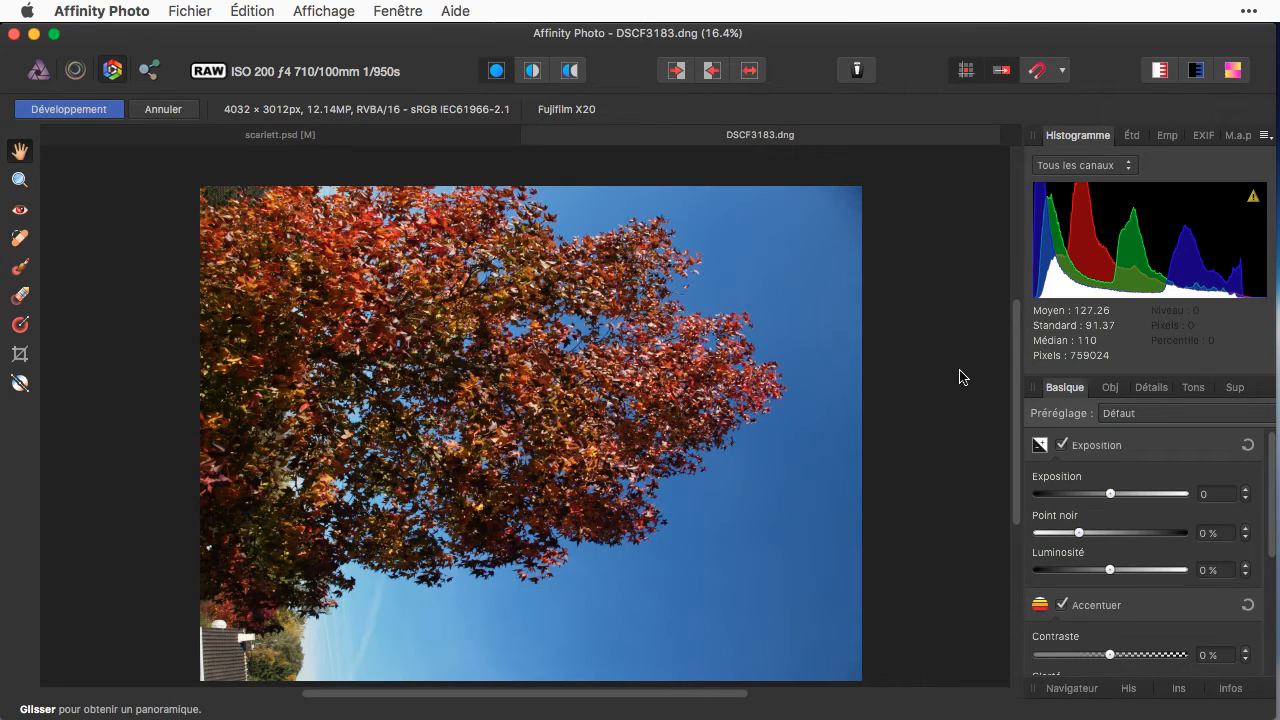
- Develop the RAW photo DSCF3183.dng with its default settings
left_click(70, 109)
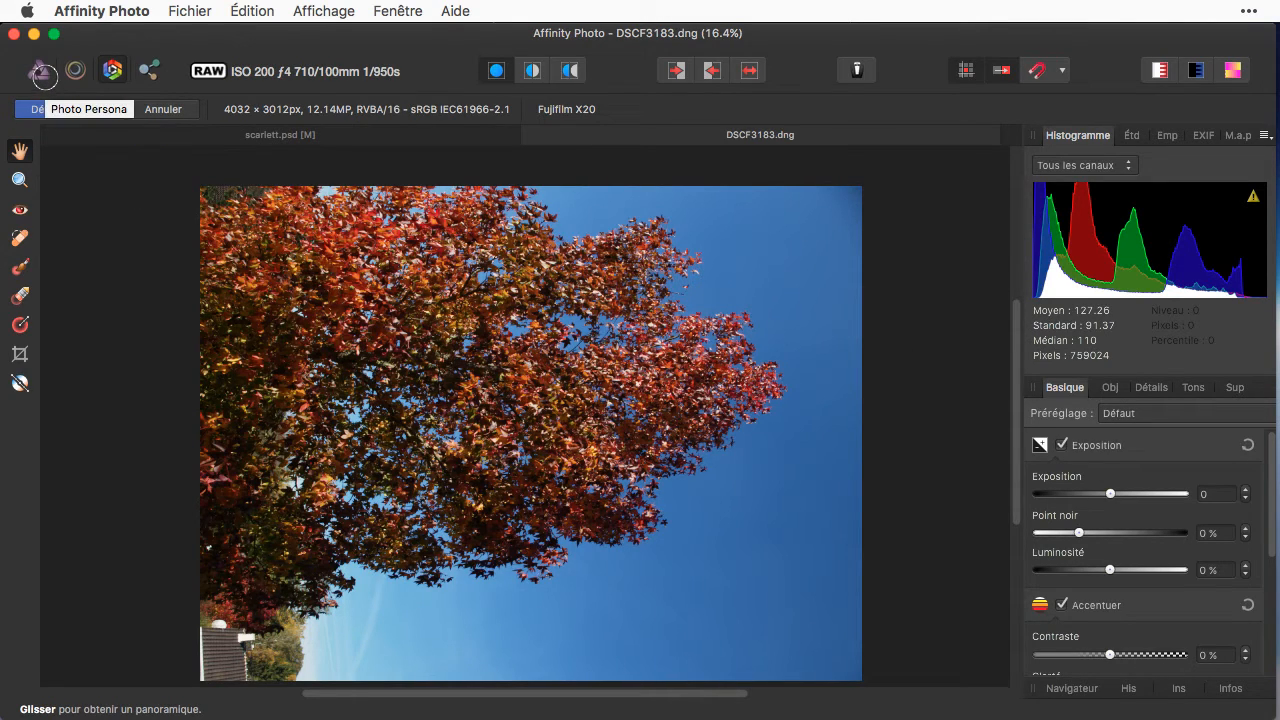
left_click(42, 77)
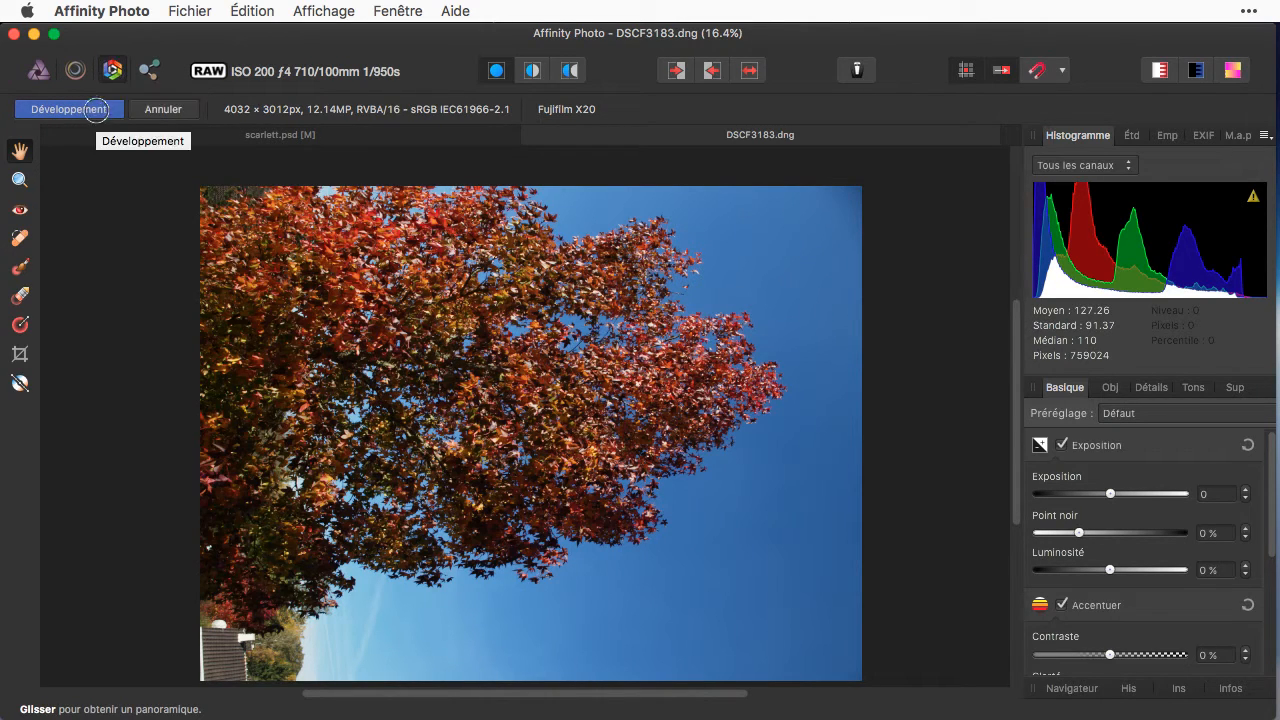
left_click(96, 109)
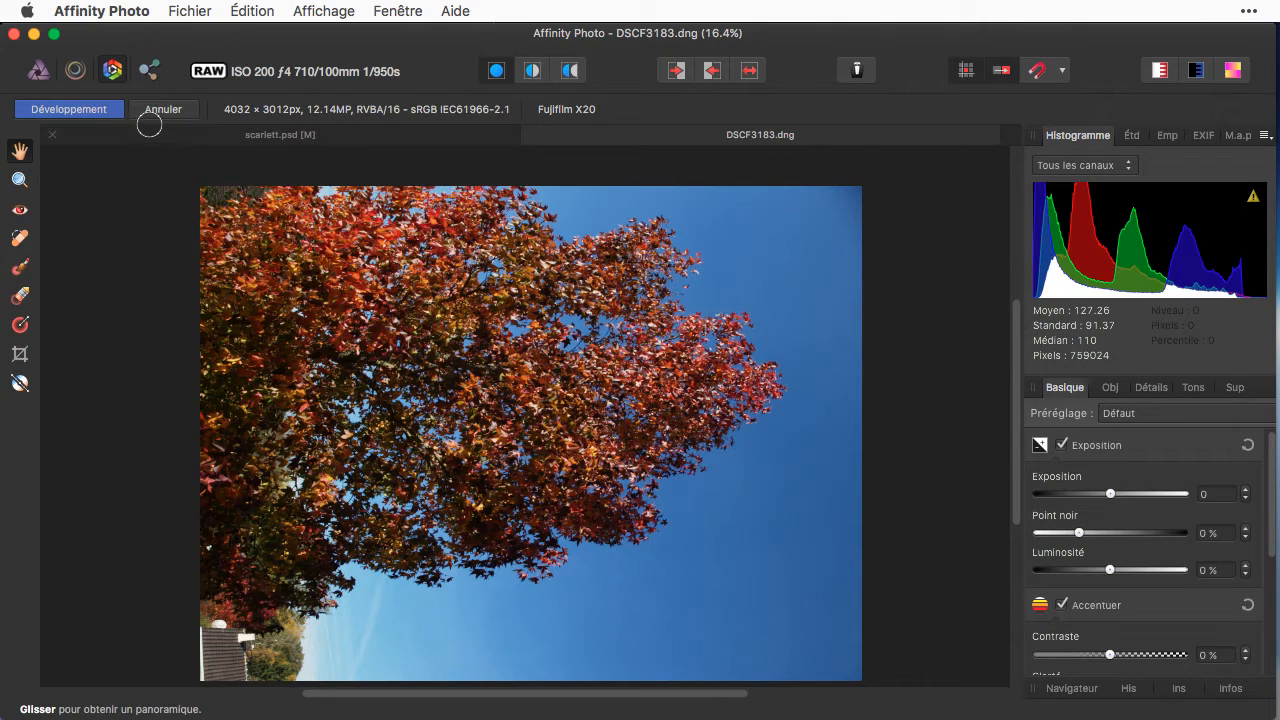
left_click(89, 109)
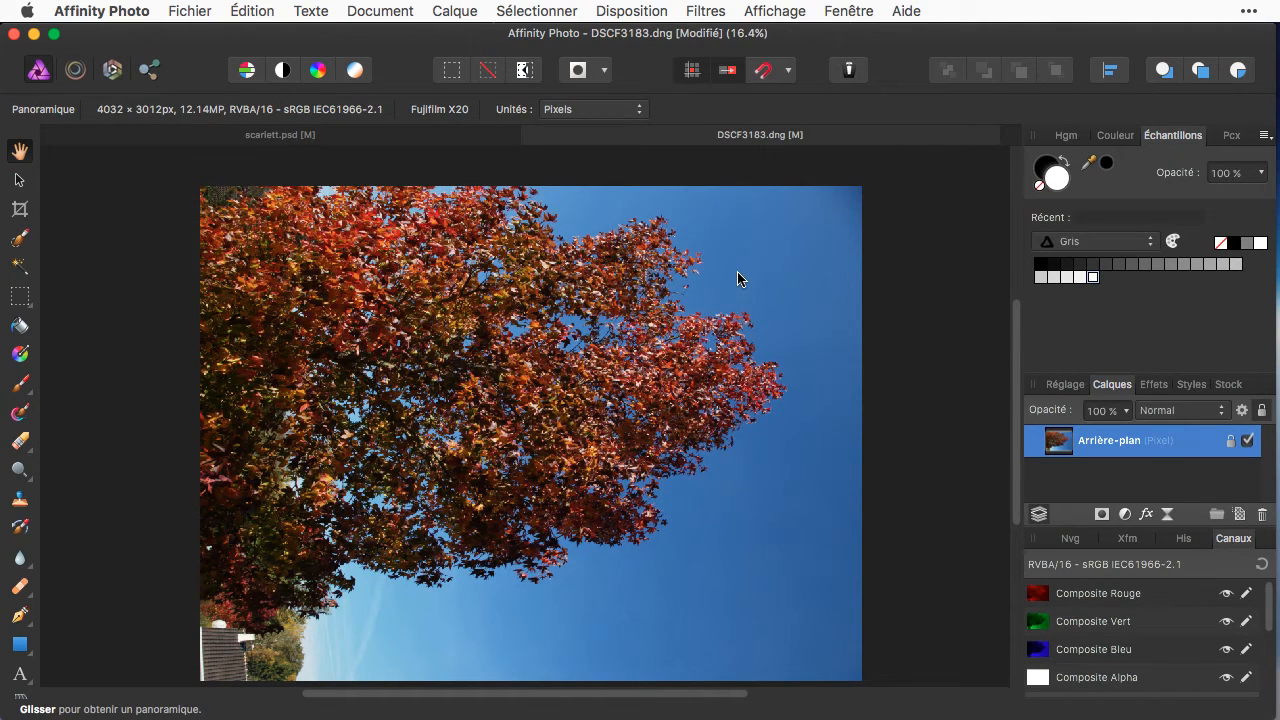
- Bring the developed tree photo from DSCF3183.dng into scarlett.psd as the topmost layer
left_click(21, 155)
left_click(19, 180)
left_click(513, 376)
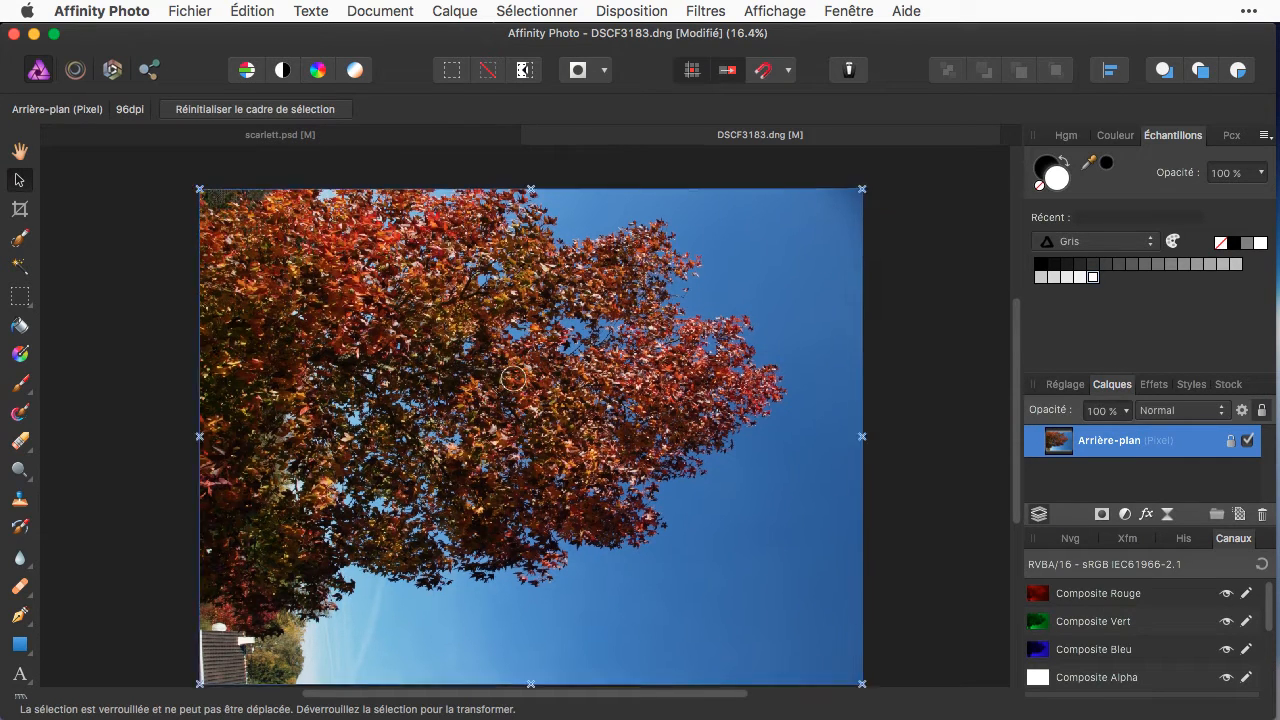
scroll(354, 136, "up", 5)
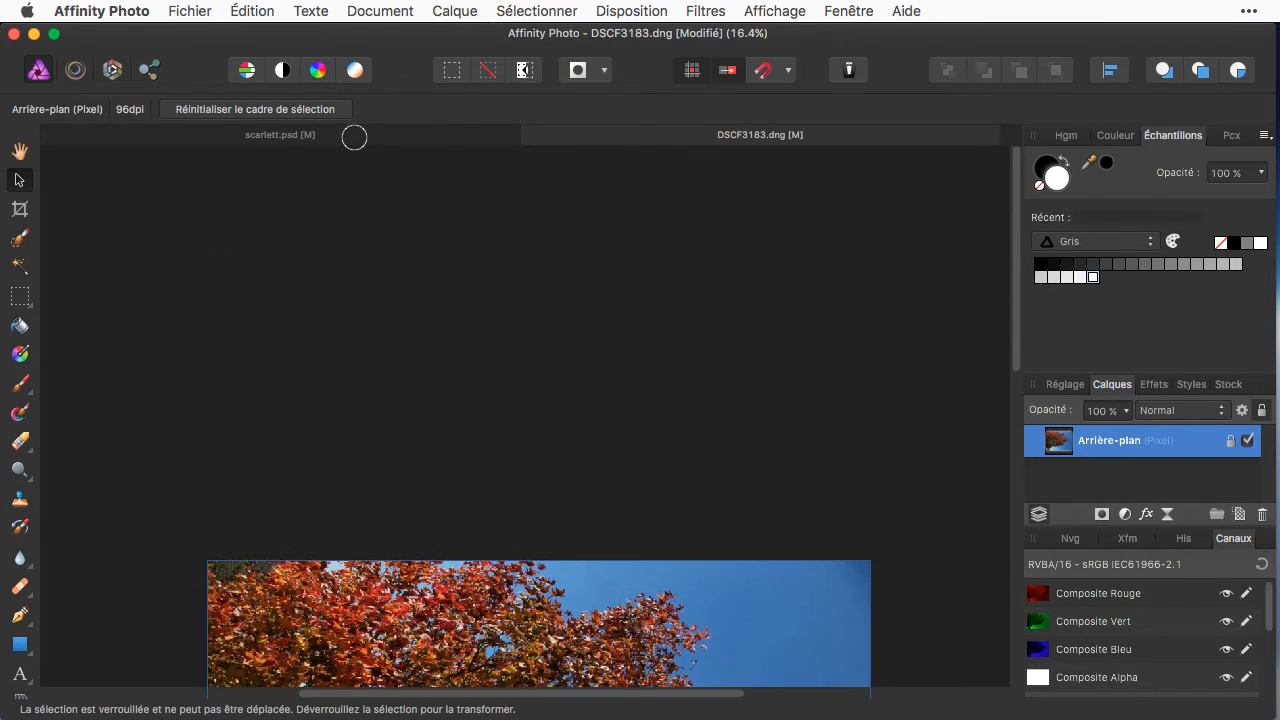
scroll(484, 348, "down", 5)
key("ctrl+Tab")
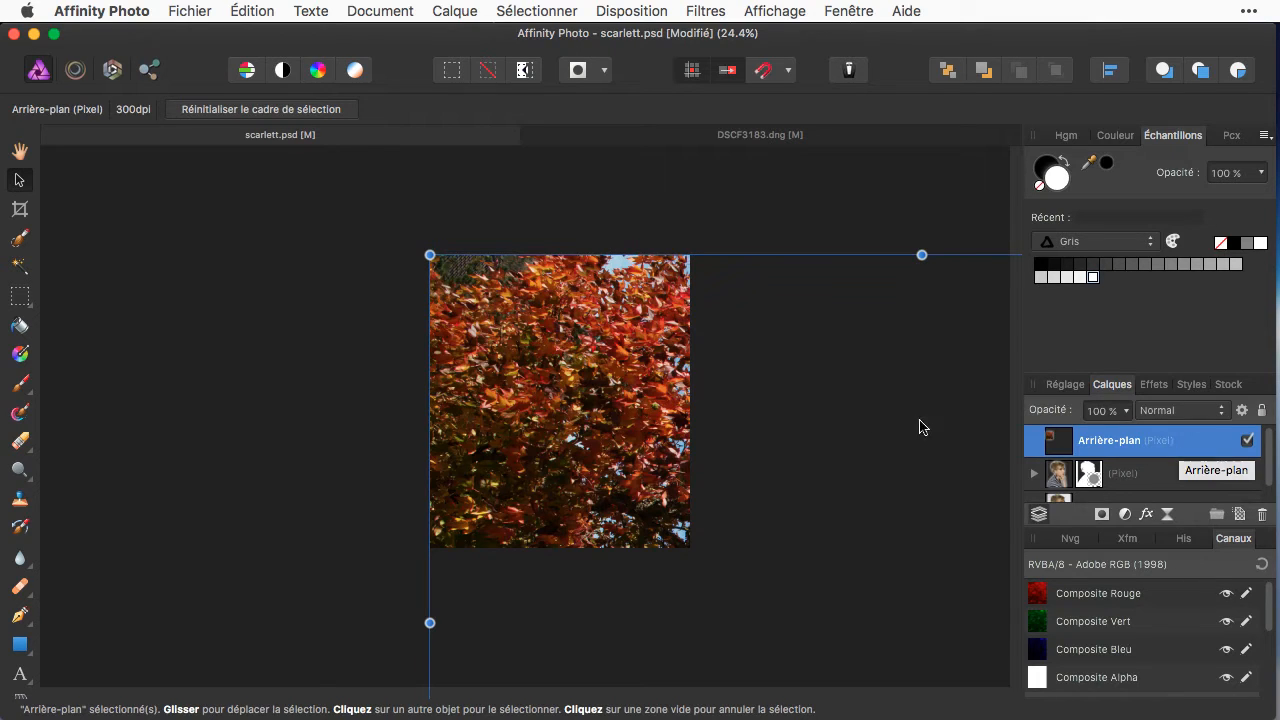
- Scale the tree photo layer down proportionally to about the portrait's size and reposition it over the canvas
scroll(744, 385, "down", 5)
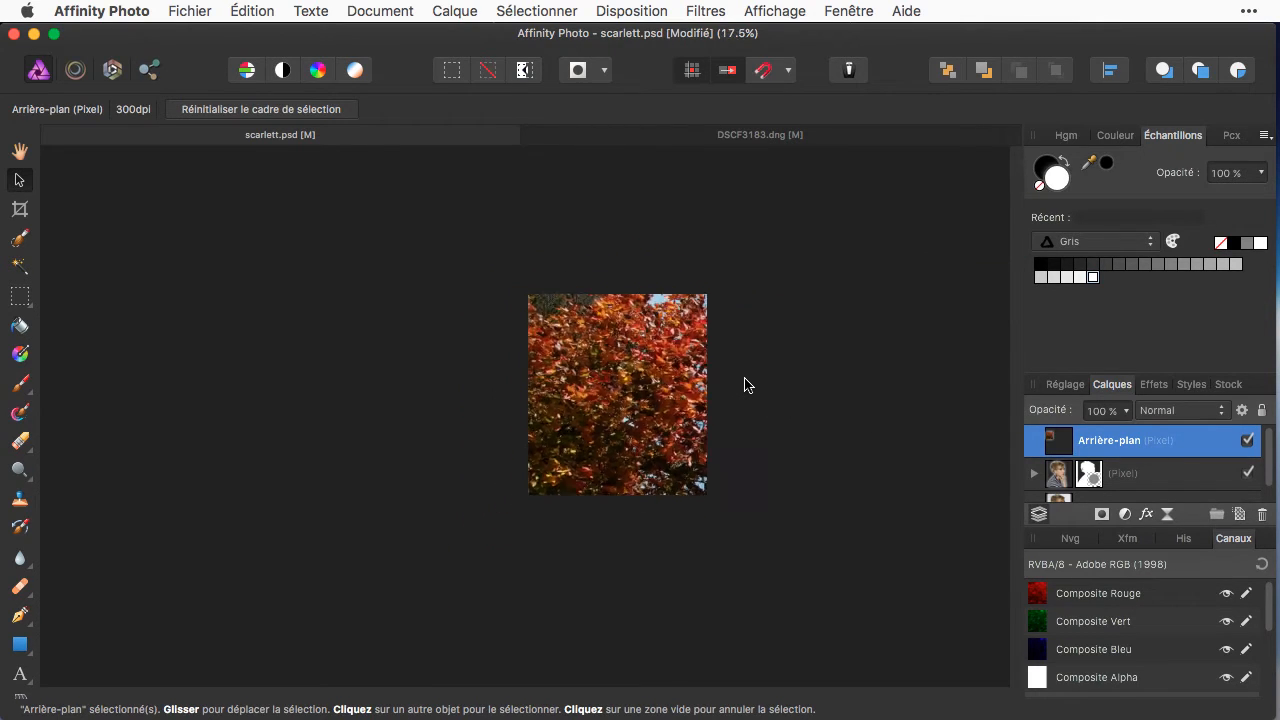
scroll(744, 385, "down", 1)
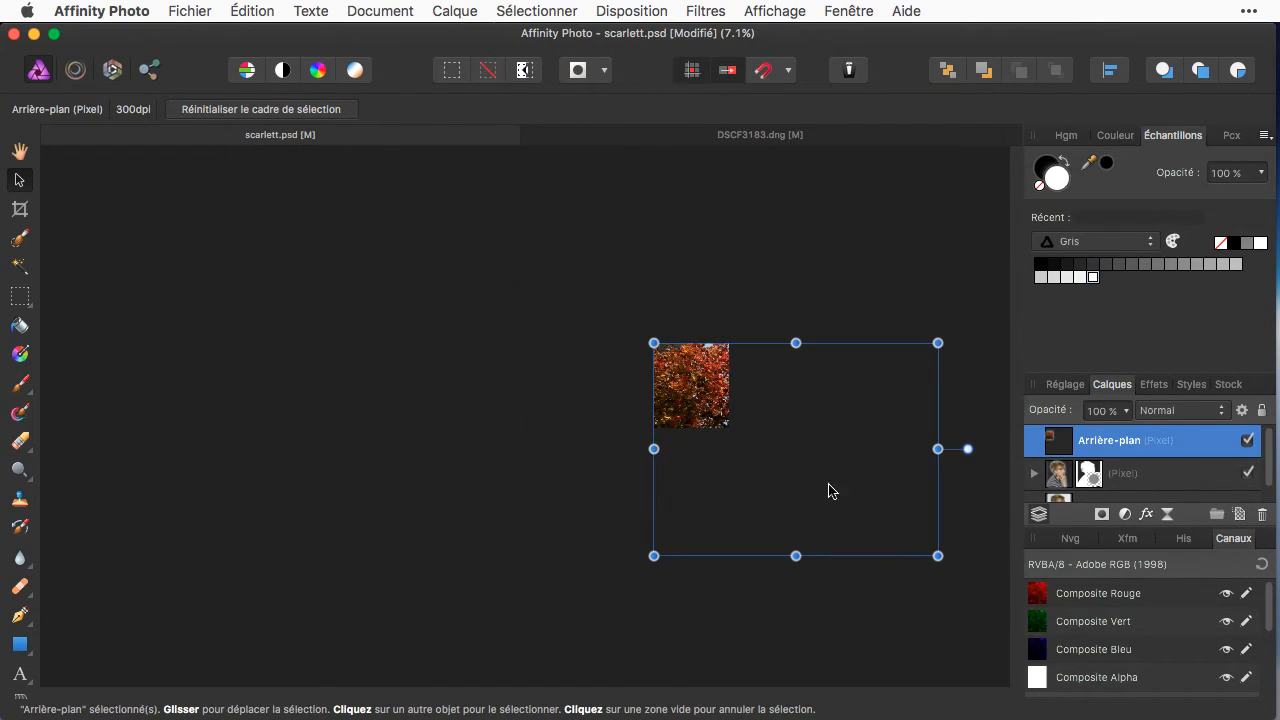
left_click_drag(937, 551, 851, 490)
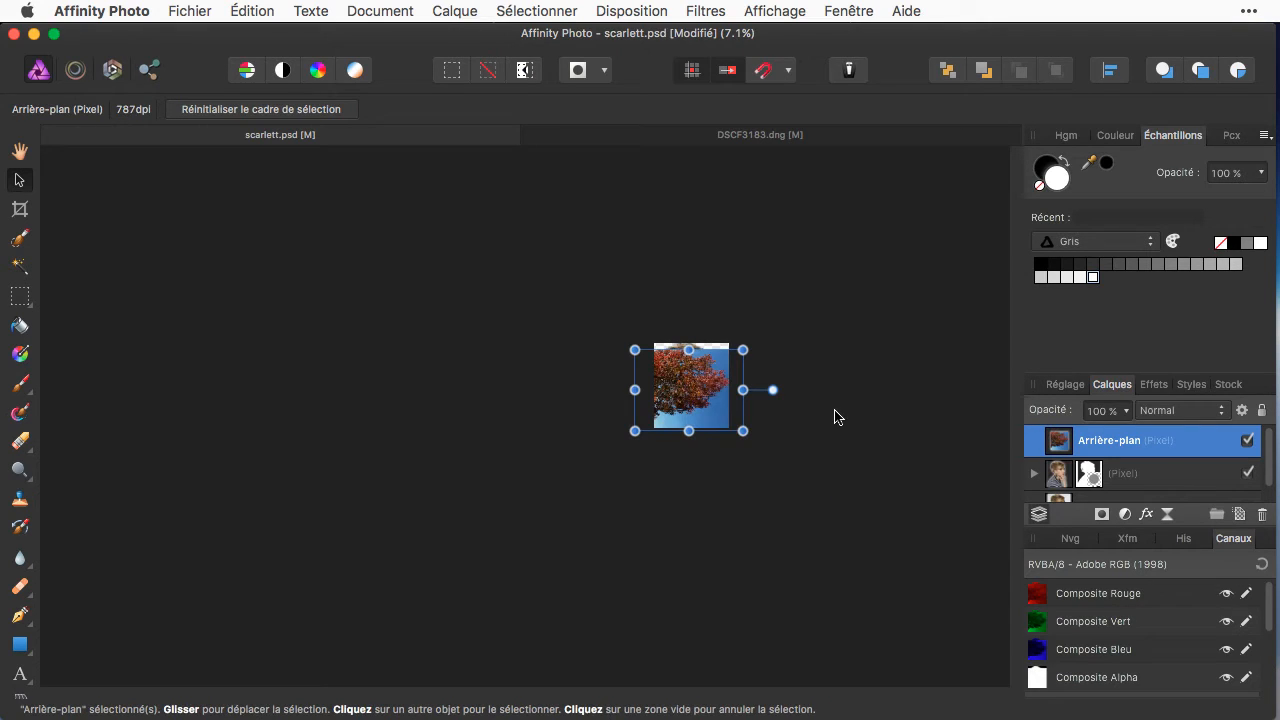
- Rotate the tree photo layer 90° counterclockwise so the tree stands upright
left_click(609, 11)
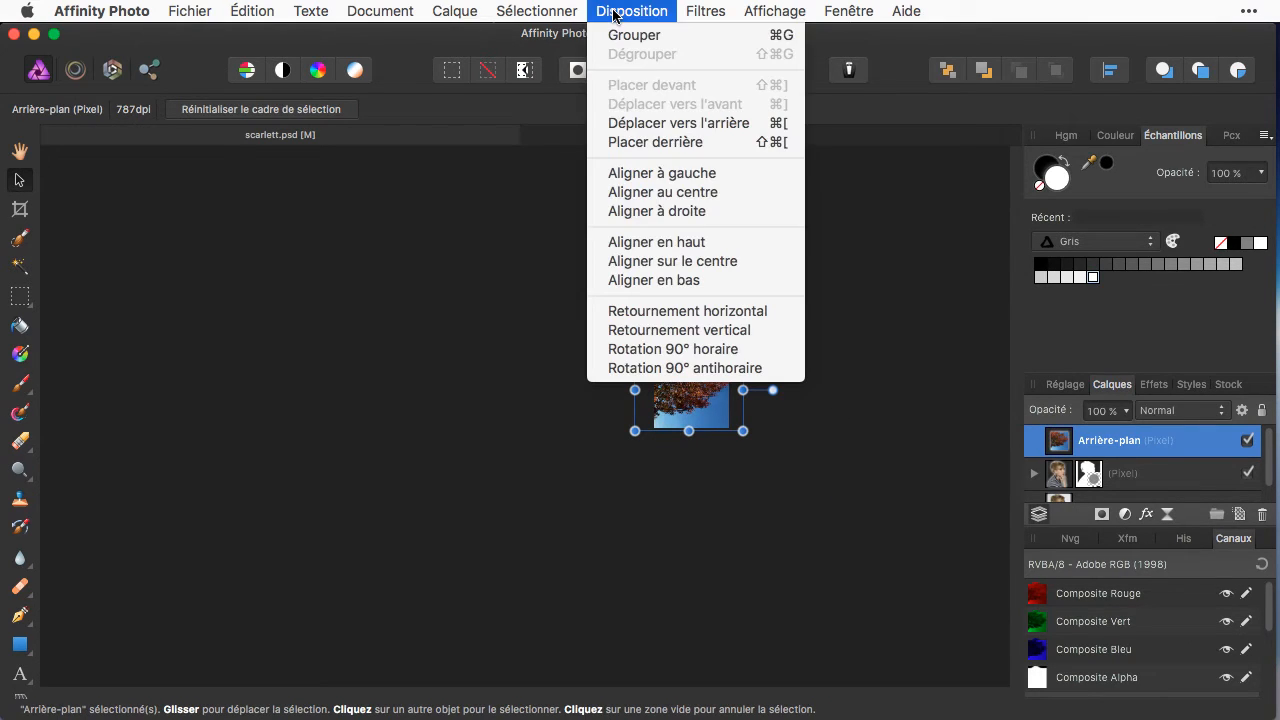
left_click(677, 367)
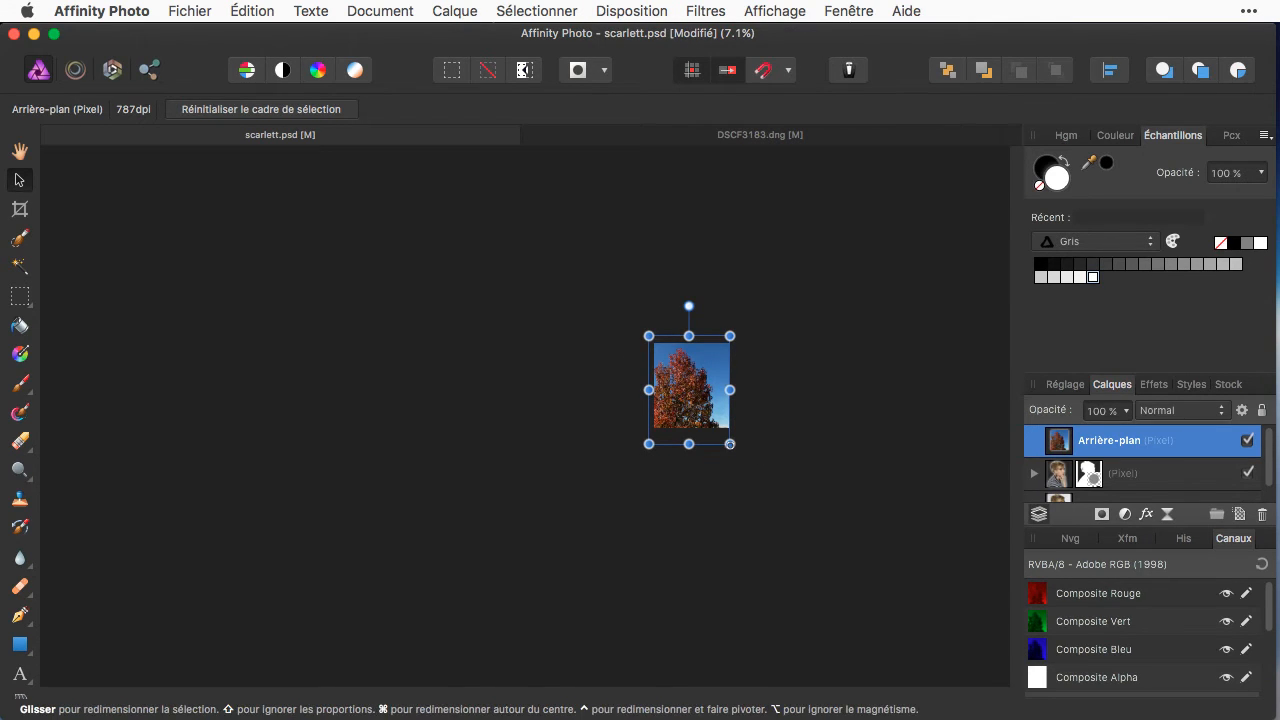
scroll(1205, 465, "down", 1)
scroll(1200, 467, "up", 1)
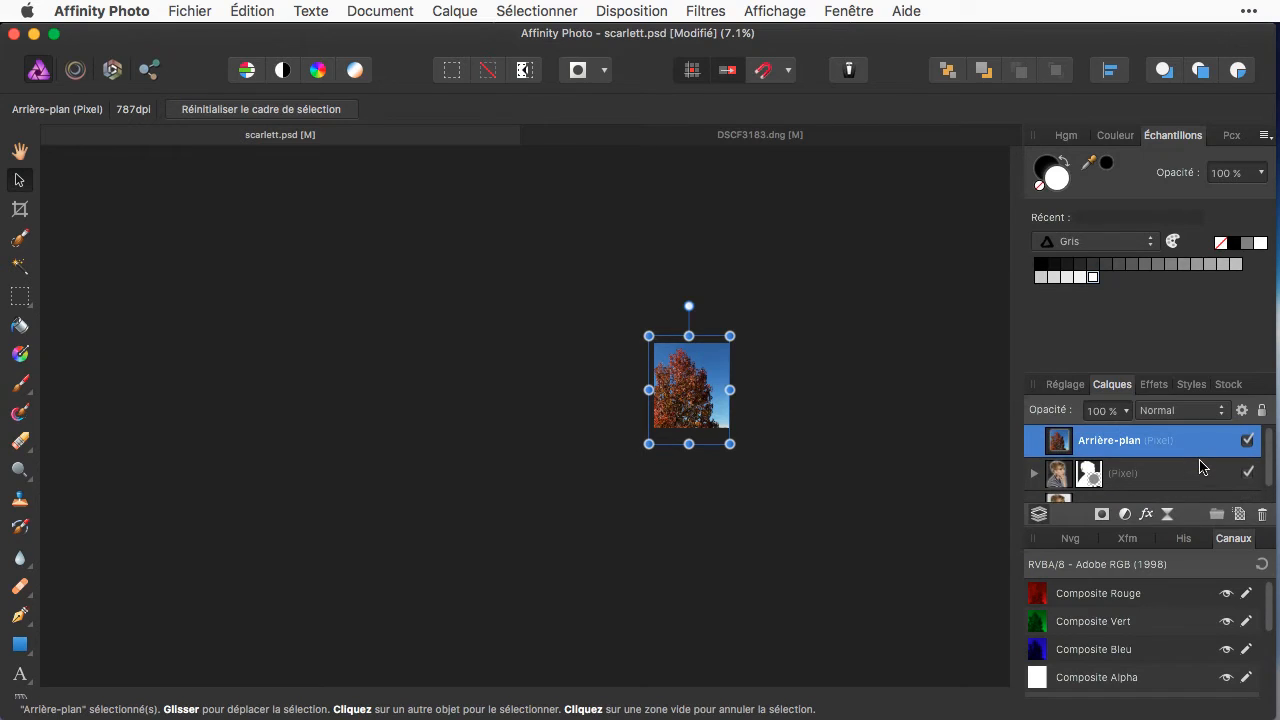
- Move the tree photo layer directly below the masked portrait layer and deselect it
left_click_drag(1180, 450, 1155, 473)
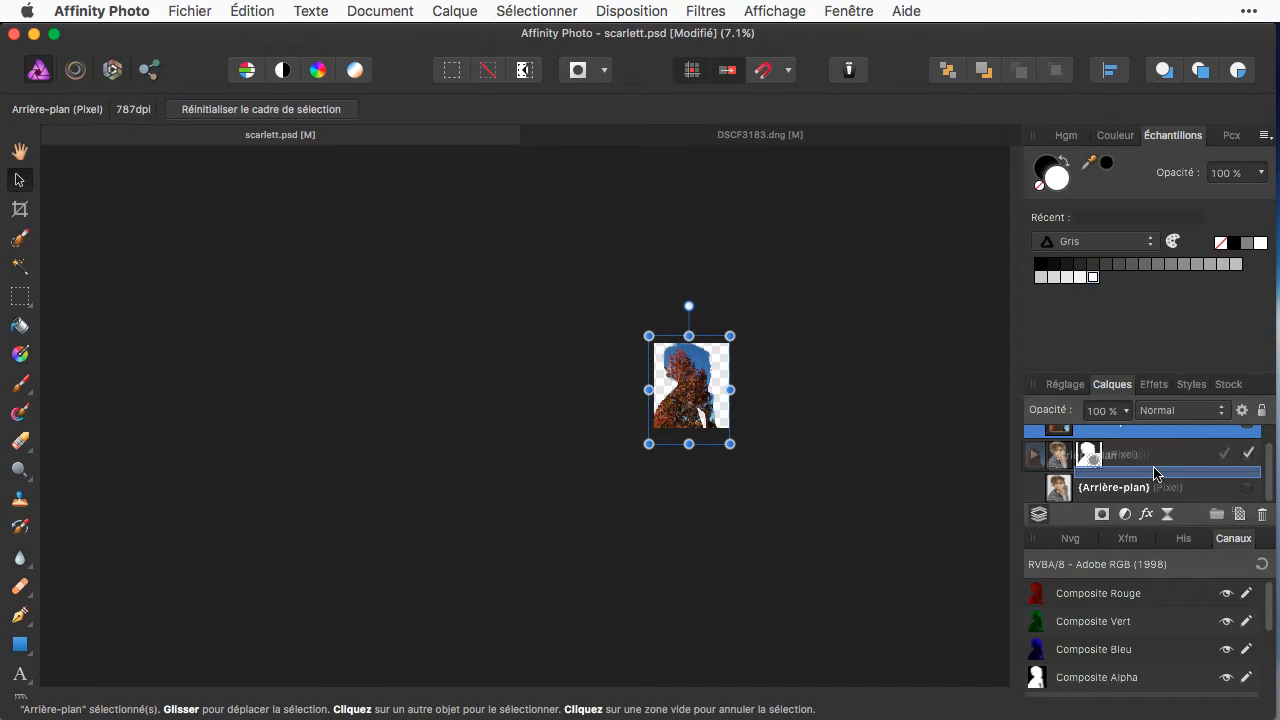
left_click_drag(1155, 473, 930, 464)
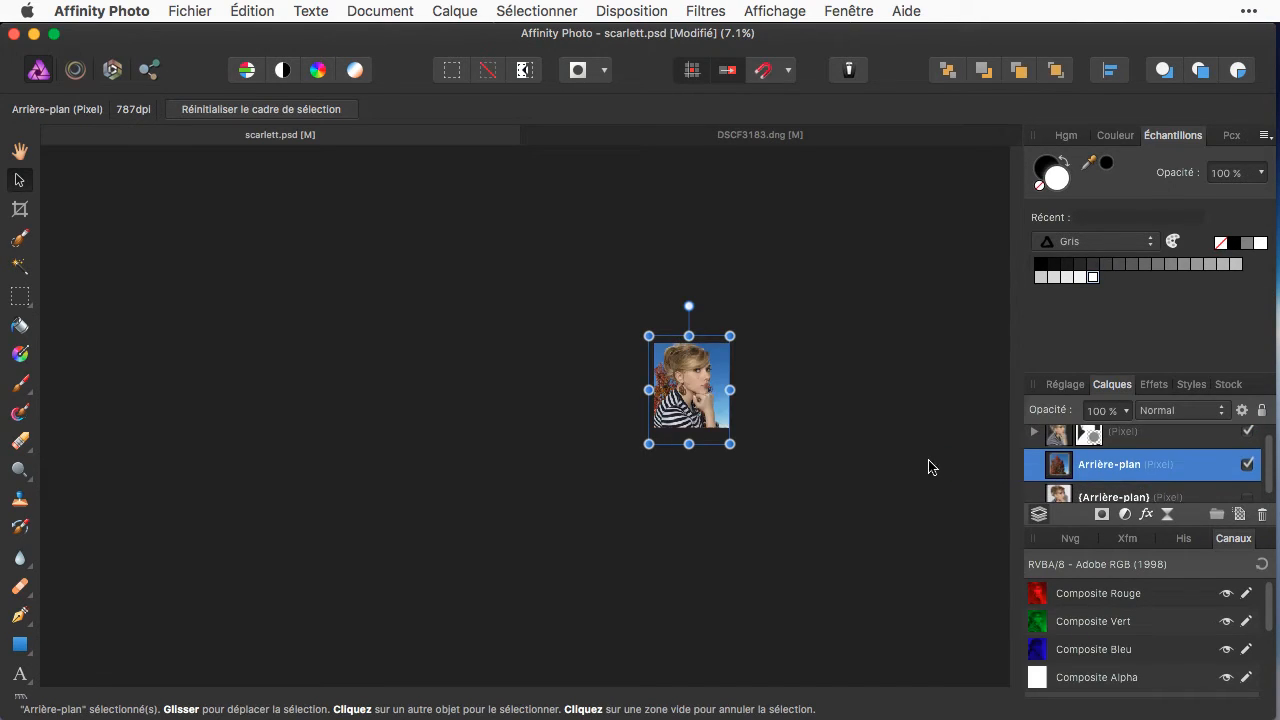
scroll(762, 362, "up", 1)
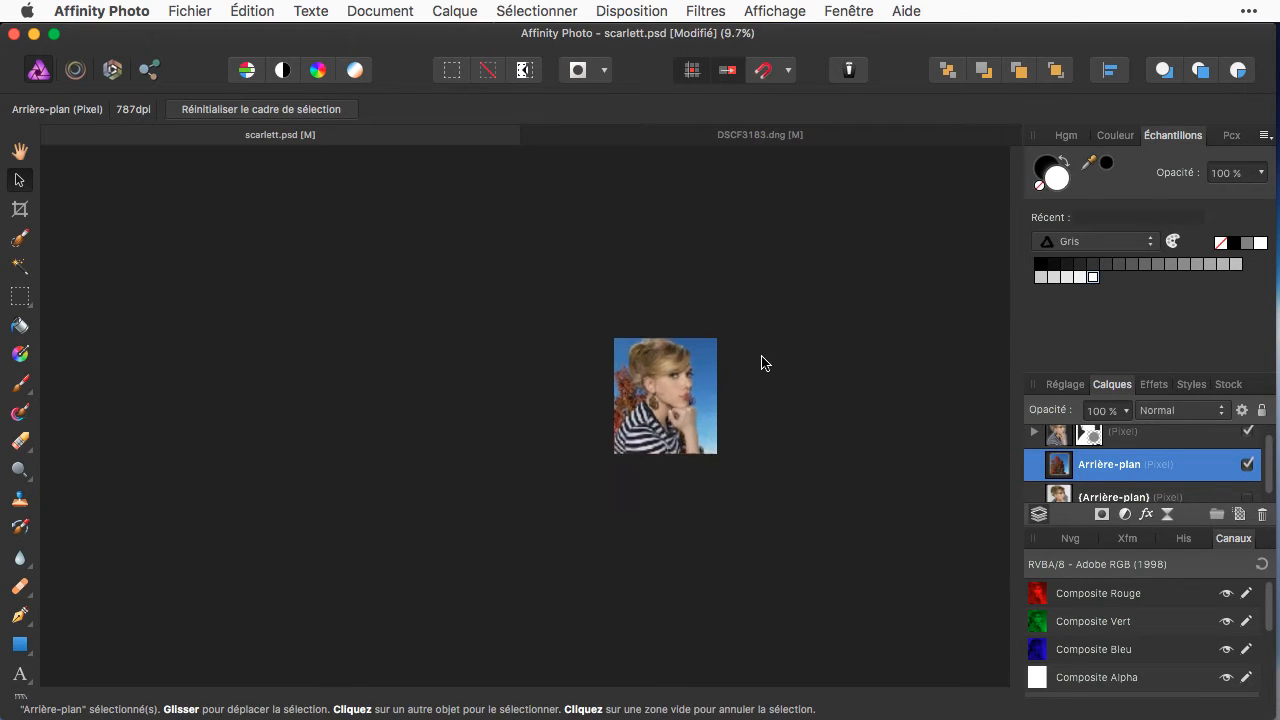
scroll(762, 362, "up", 3)
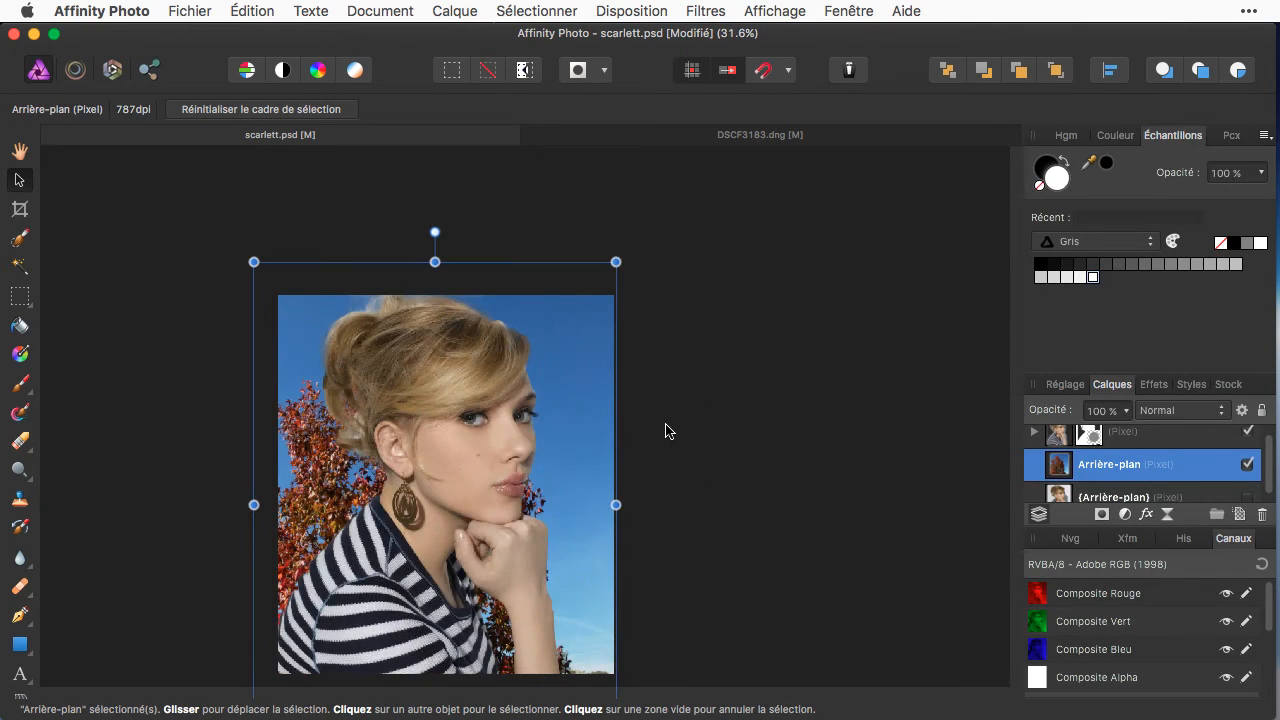
left_click_drag(669, 431, 812, 364)
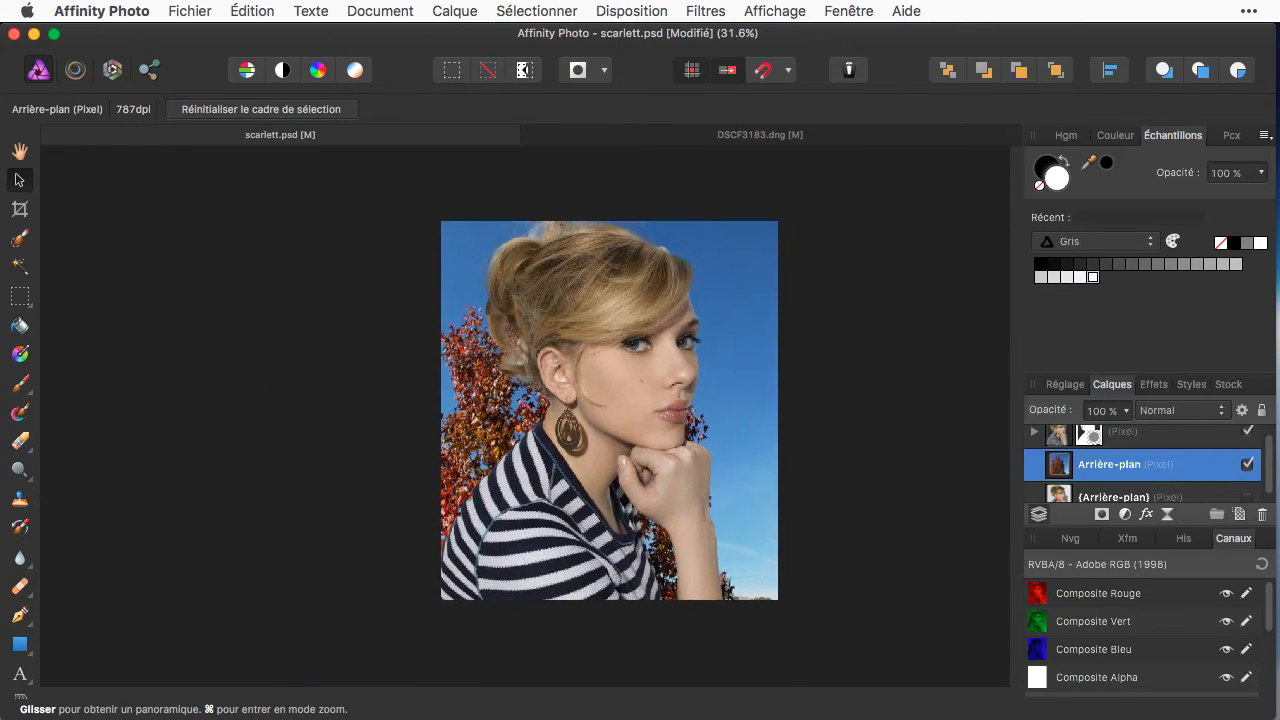
left_click(812, 364)
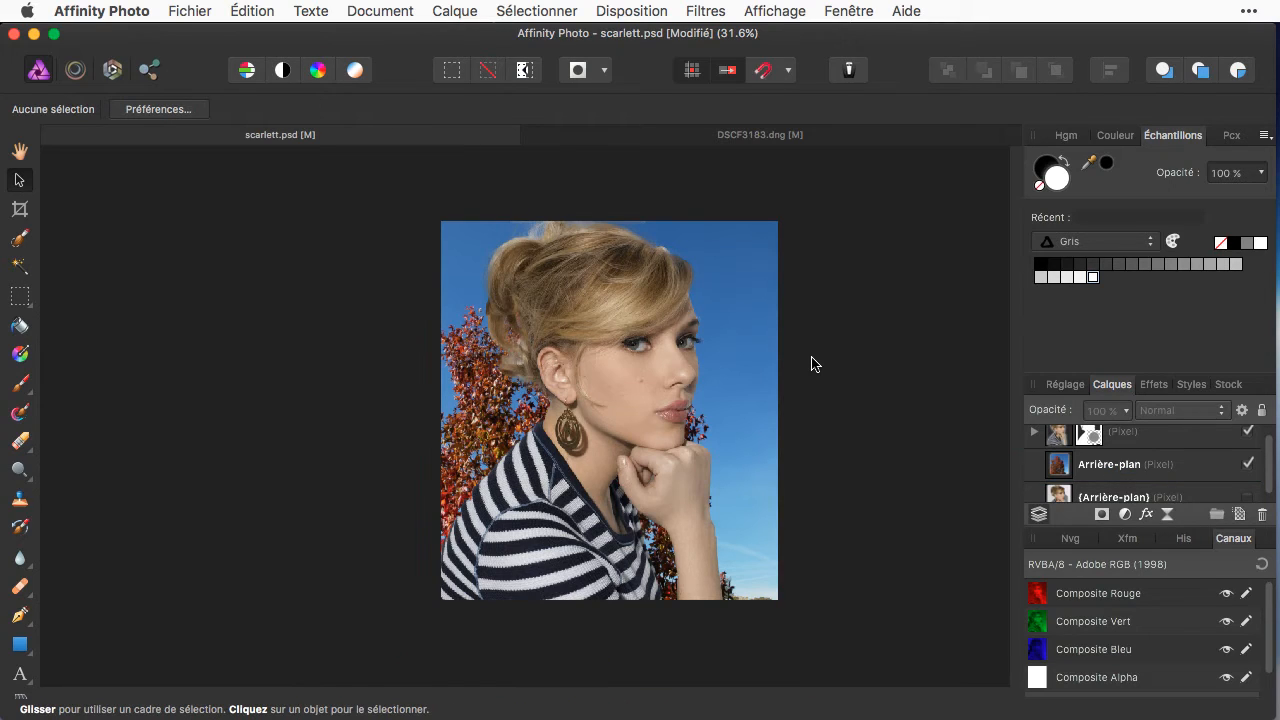
left_click(179, 11)
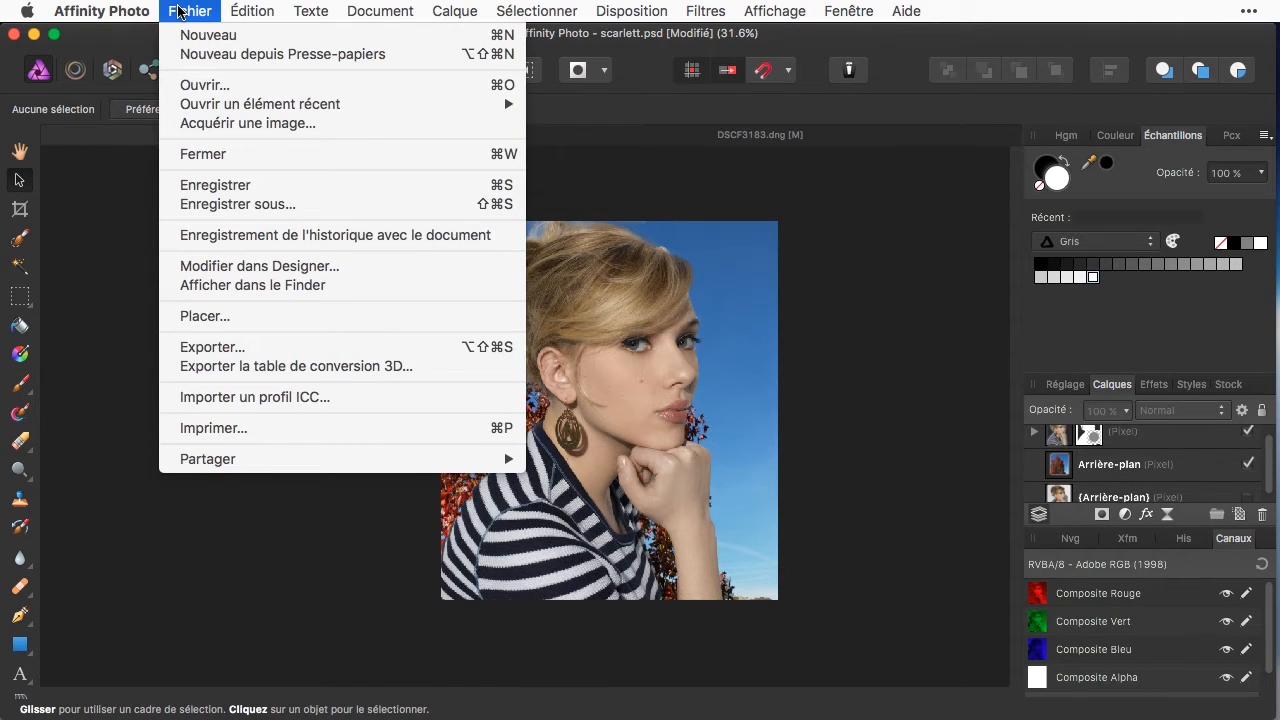
left_click(237, 188)
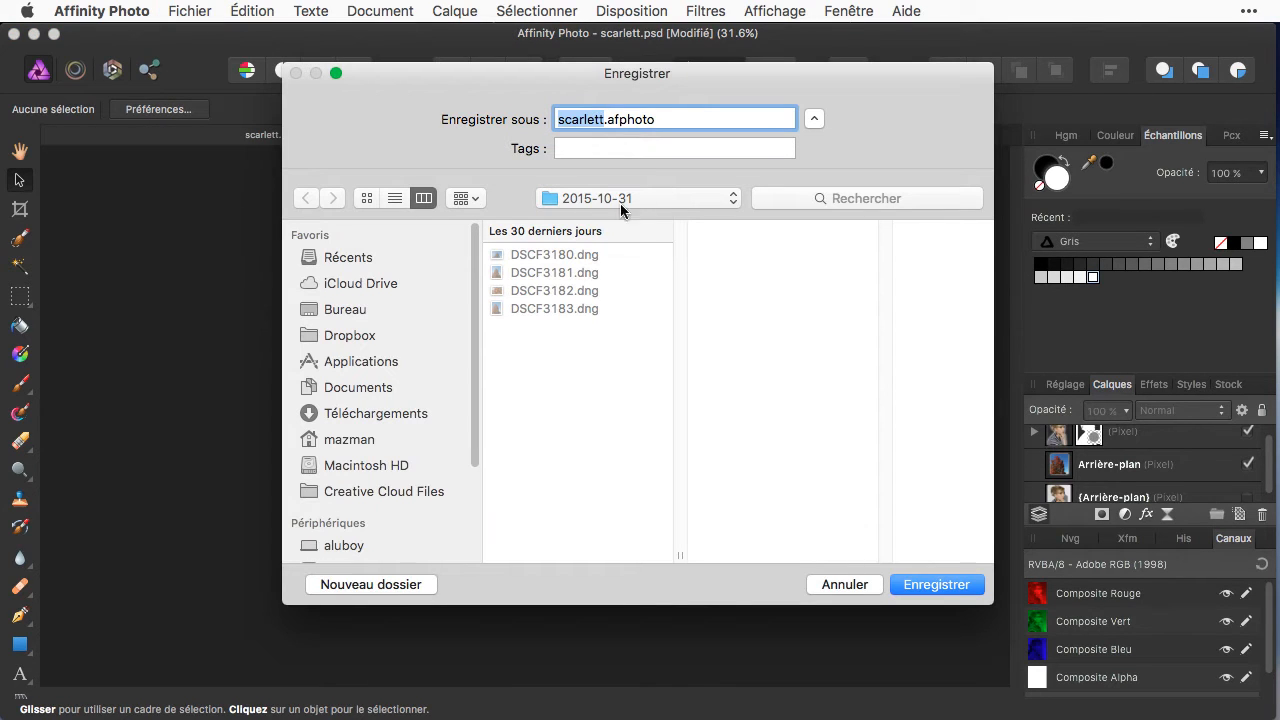
double_click(631, 119)
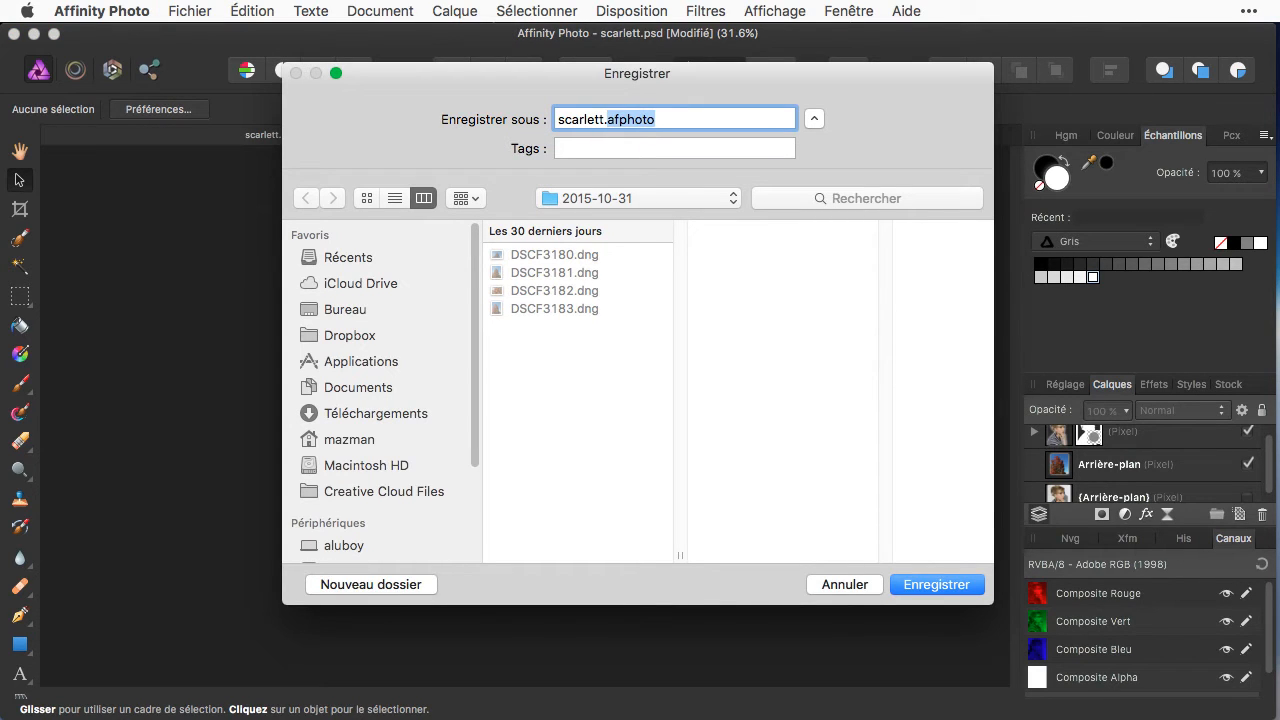
left_click(872, 588)
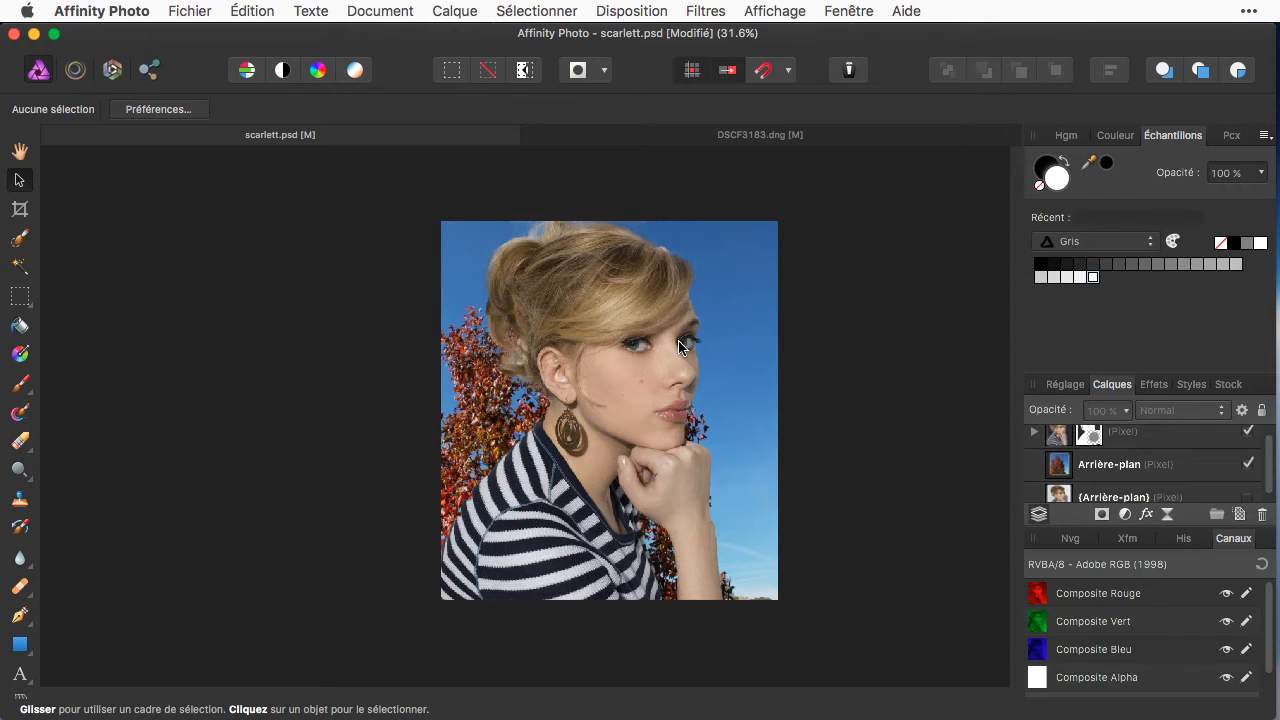
- Add the artistic text "CEKIDONC?" above the masked portrait layer and set its font to BD Cartoon Shout
scroll(679, 346, "up", 5)
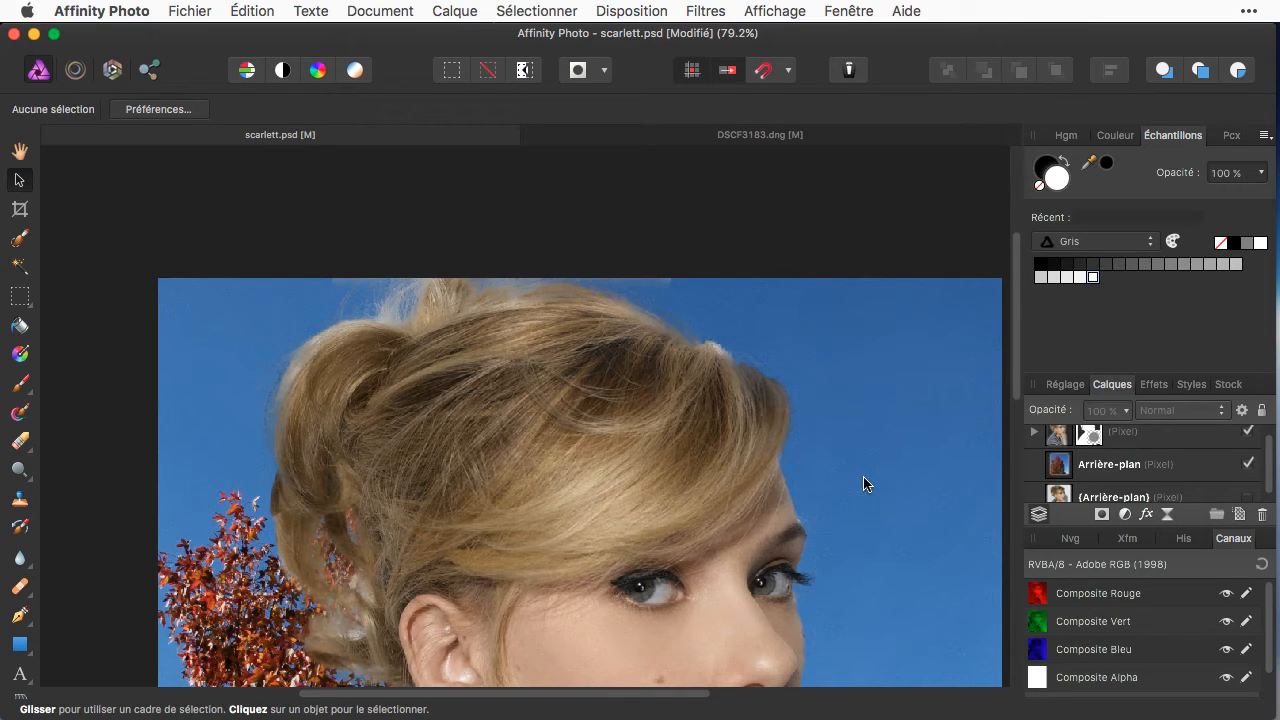
left_click(20, 674)
scroll(1137, 463, "up", 1)
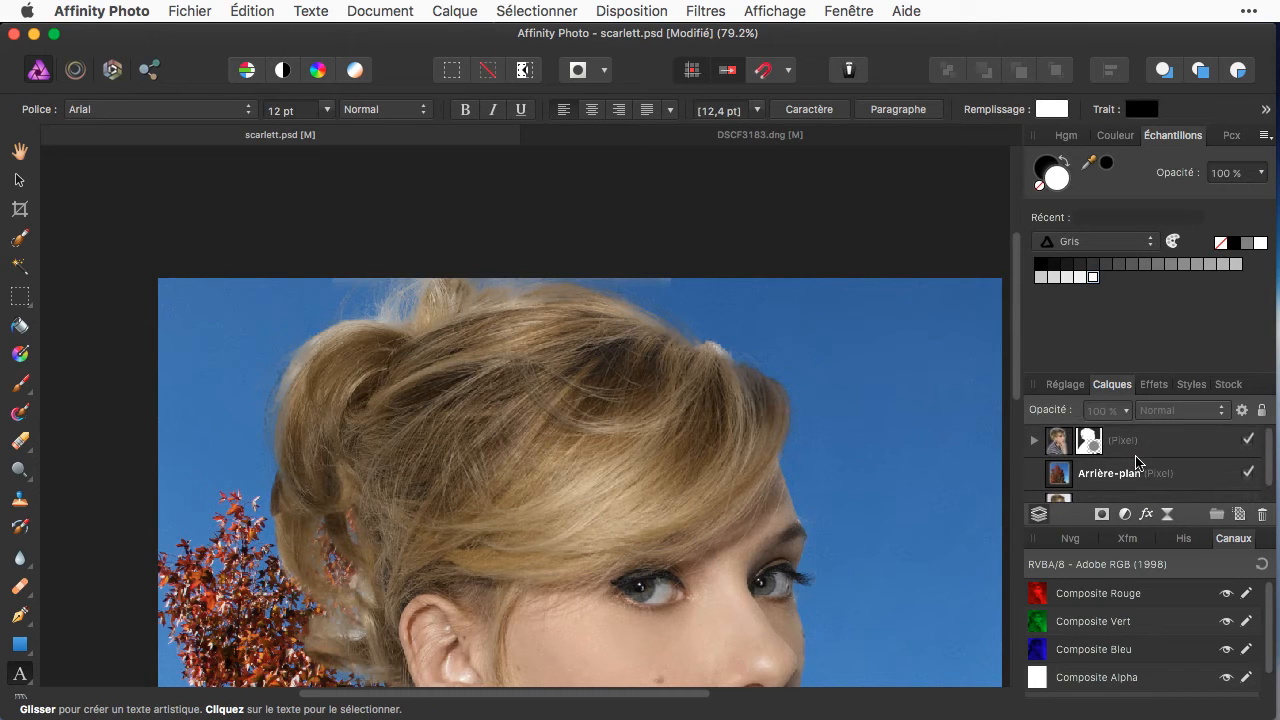
left_click(1145, 442)
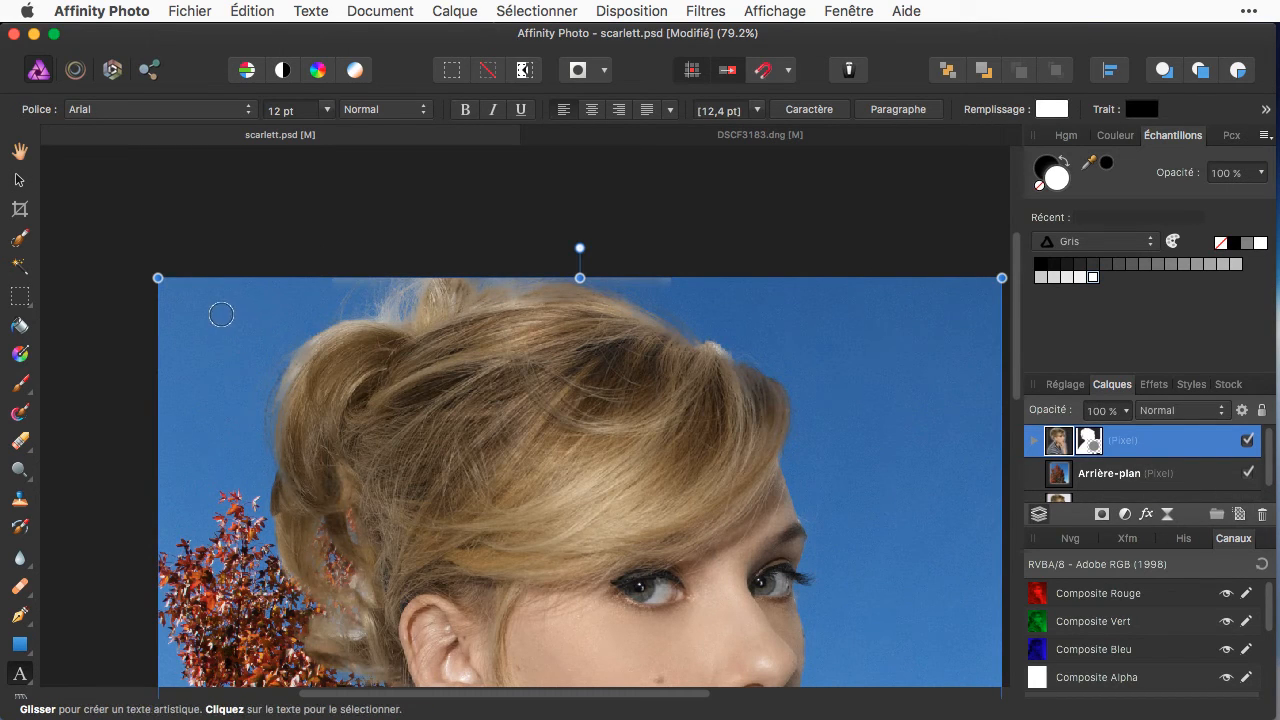
left_click_drag(237, 352, 245, 420)
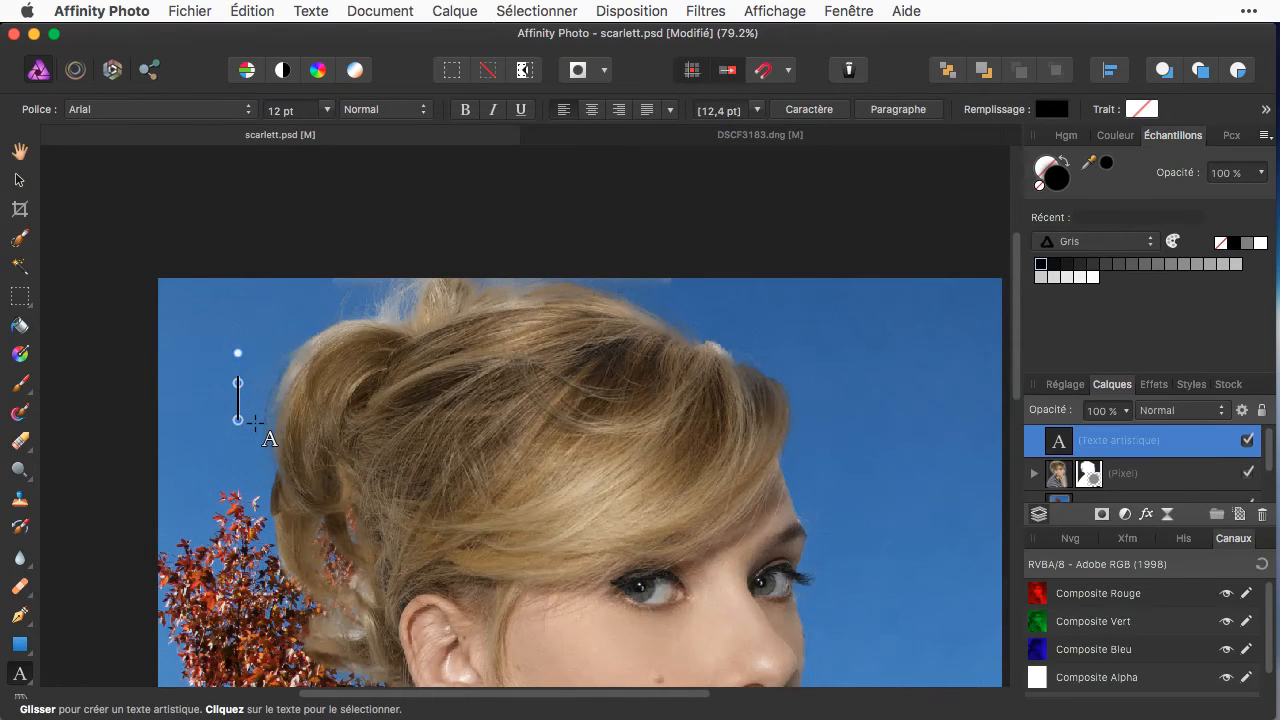
type("CEKIDONC?")
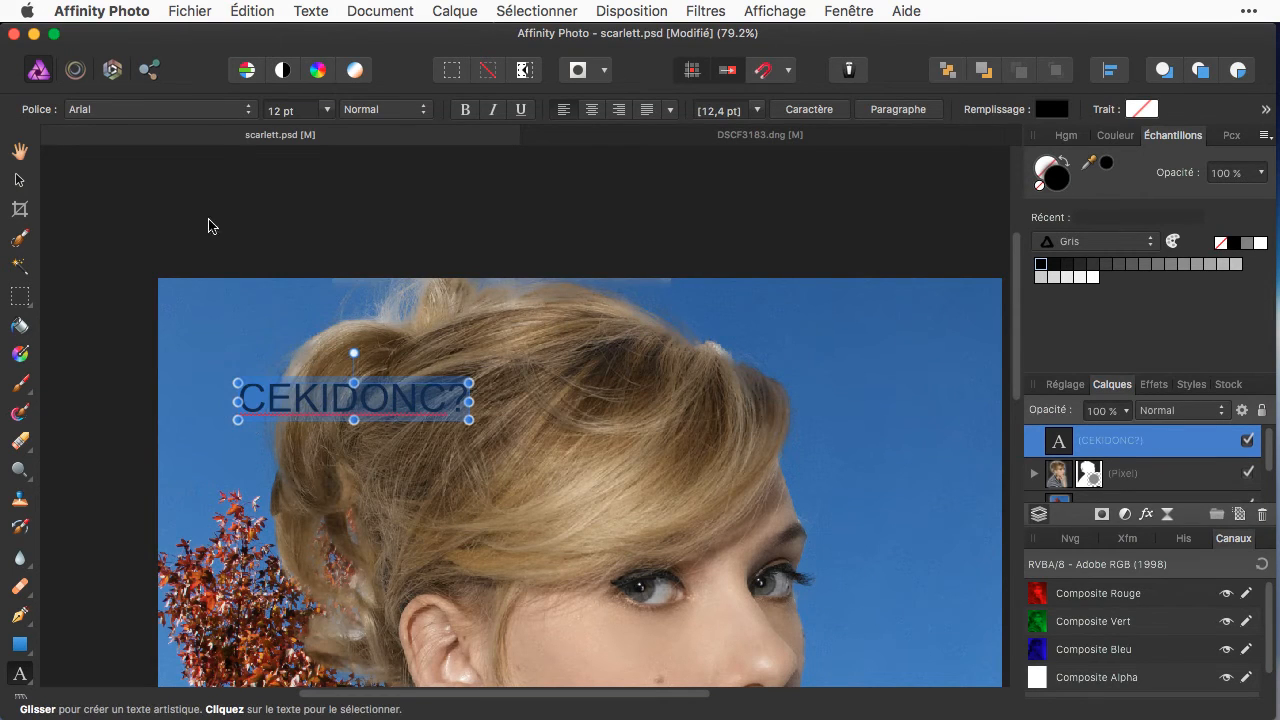
left_click(110, 109)
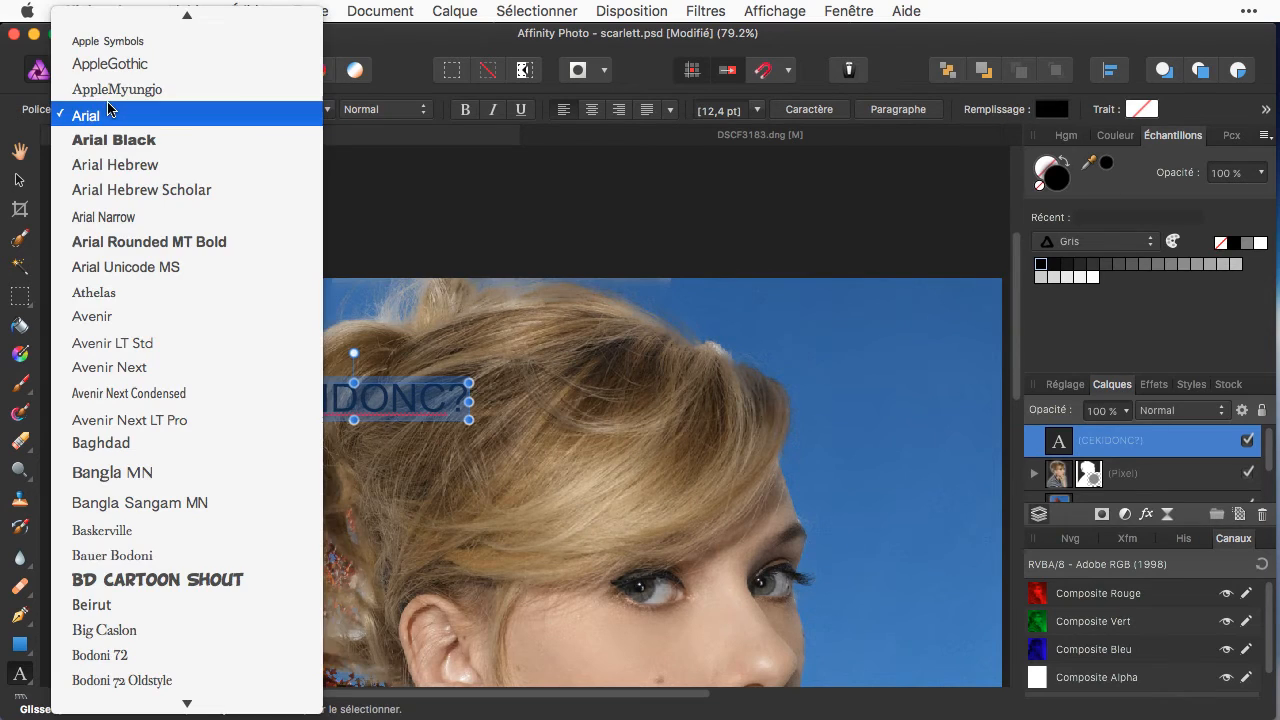
left_click(180, 580)
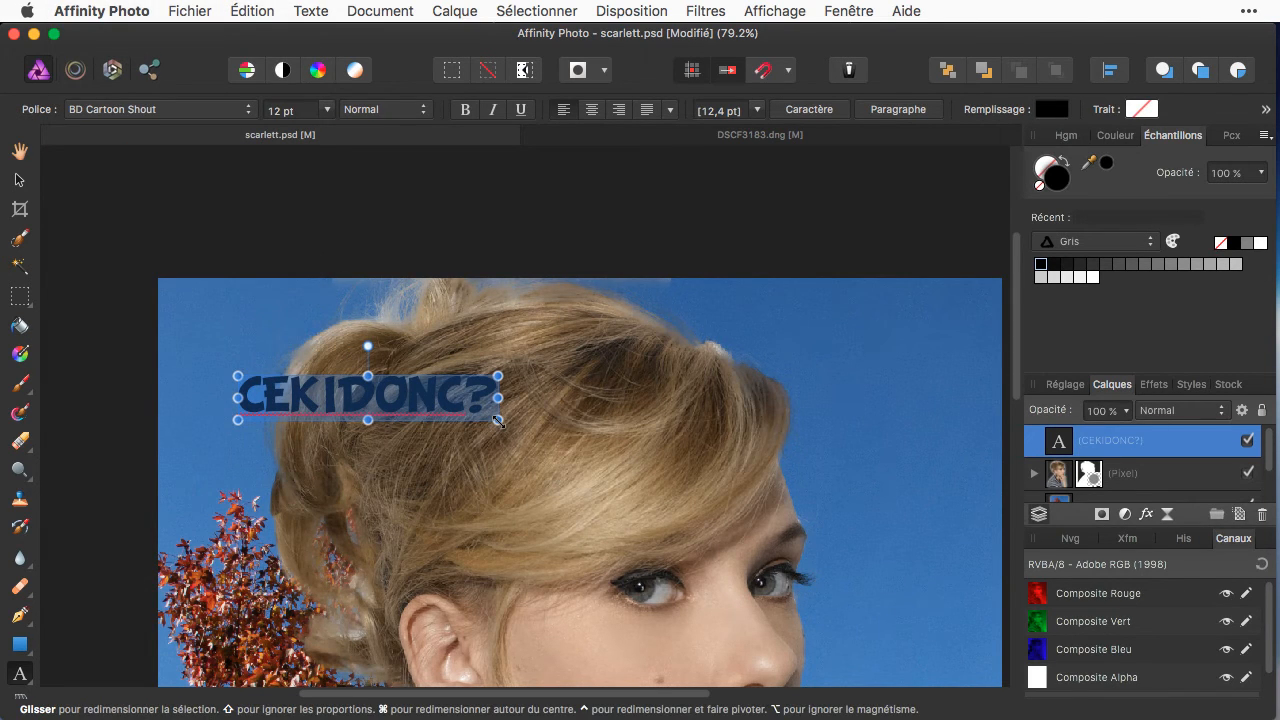
- Enlarge the CEKIDONC? text to about 36.3 pt and position it across the upper edge of the portrait
left_click_drag(498, 420, 748, 553)
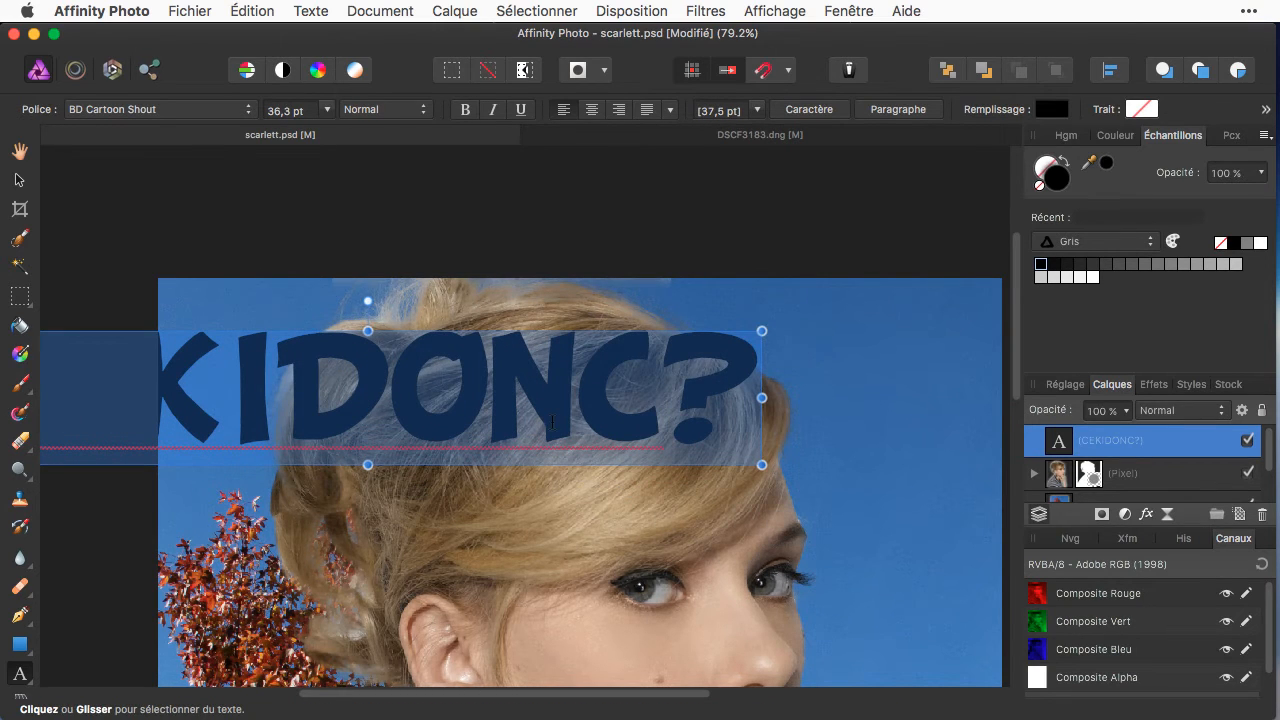
left_click(19, 179)
left_click_drag(366, 380, 598, 350)
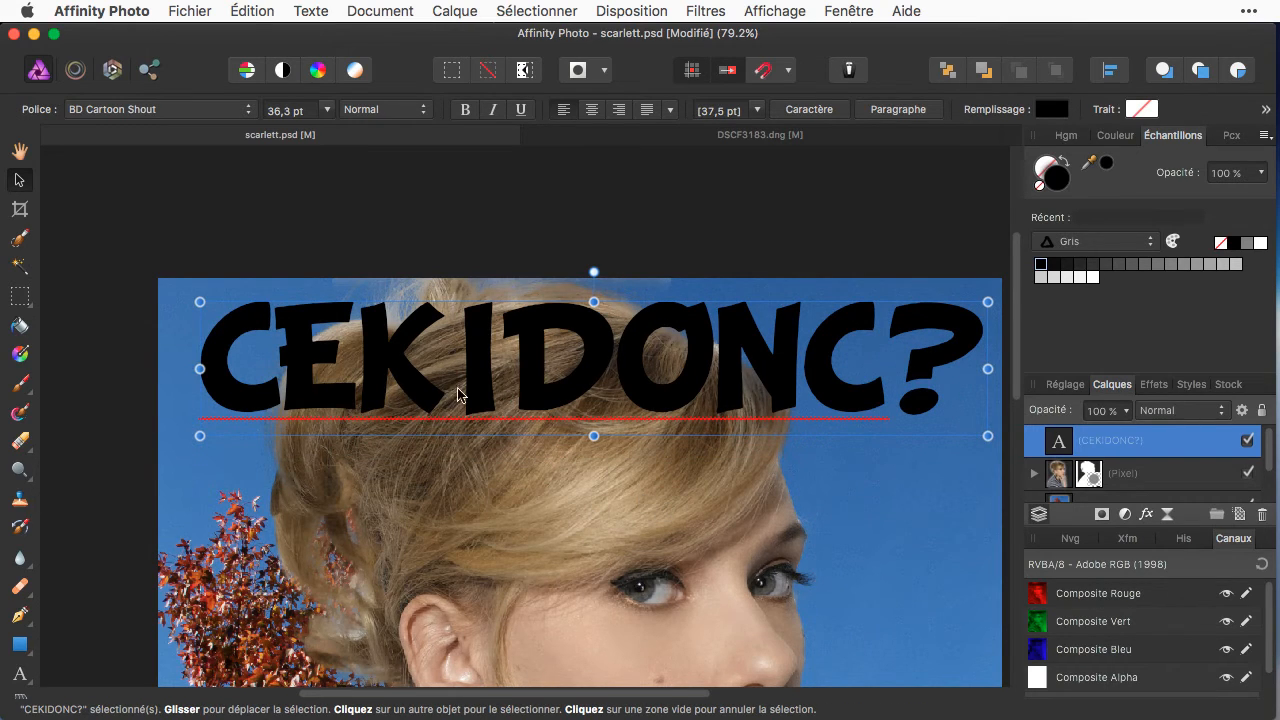
- Give the CEKIDONC? text a linear gradient fill and set its start colour to magenta (hue 306, saturation 100, lightness 50)
left_click(20, 355)
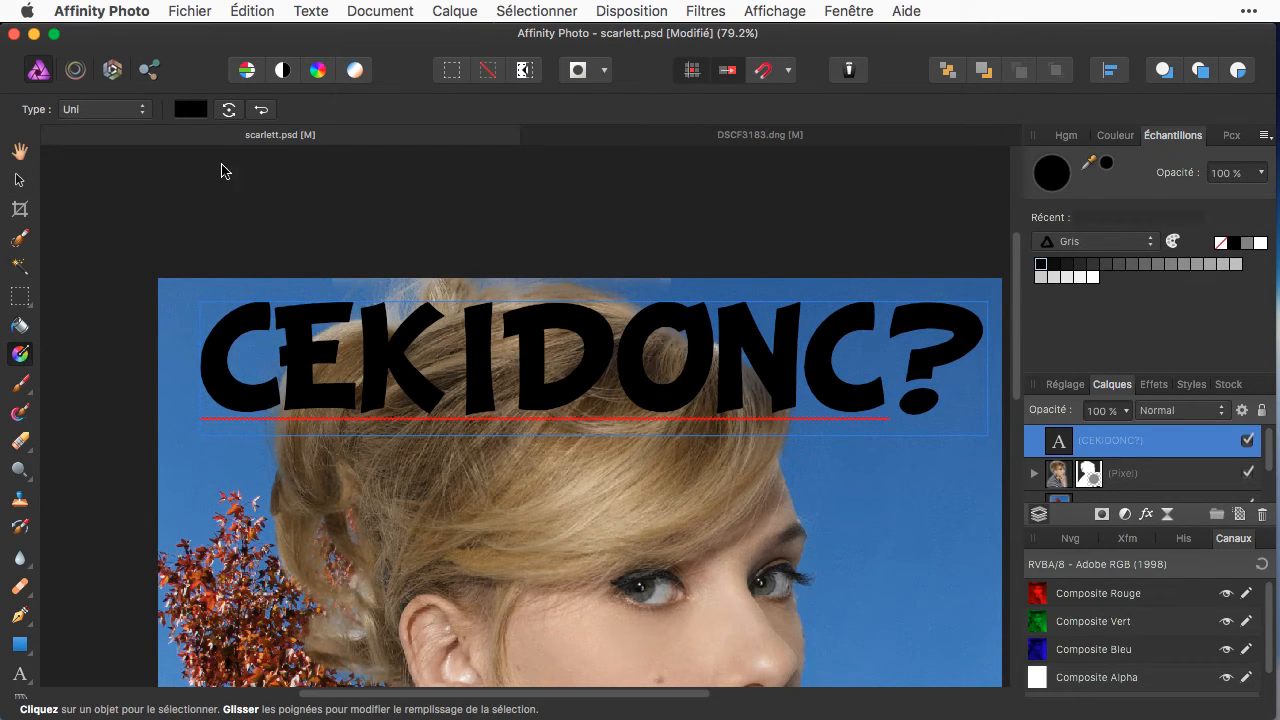
left_click(110, 110)
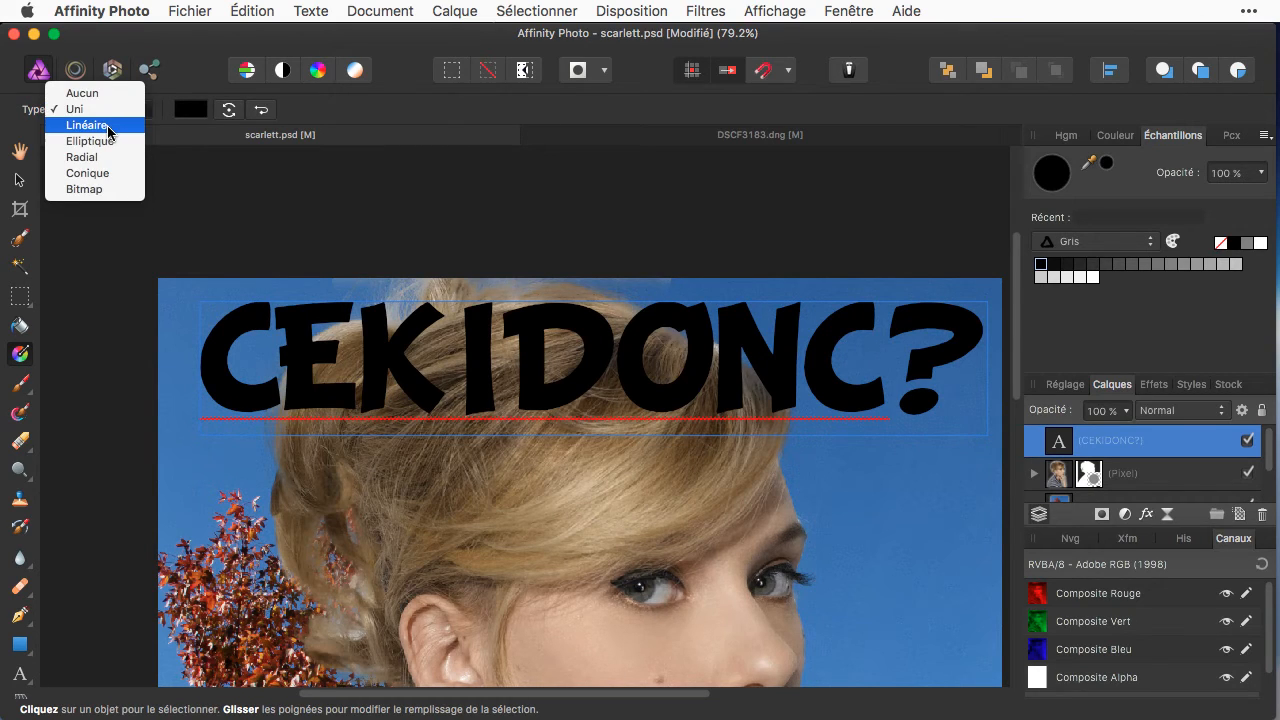
left_click(110, 126)
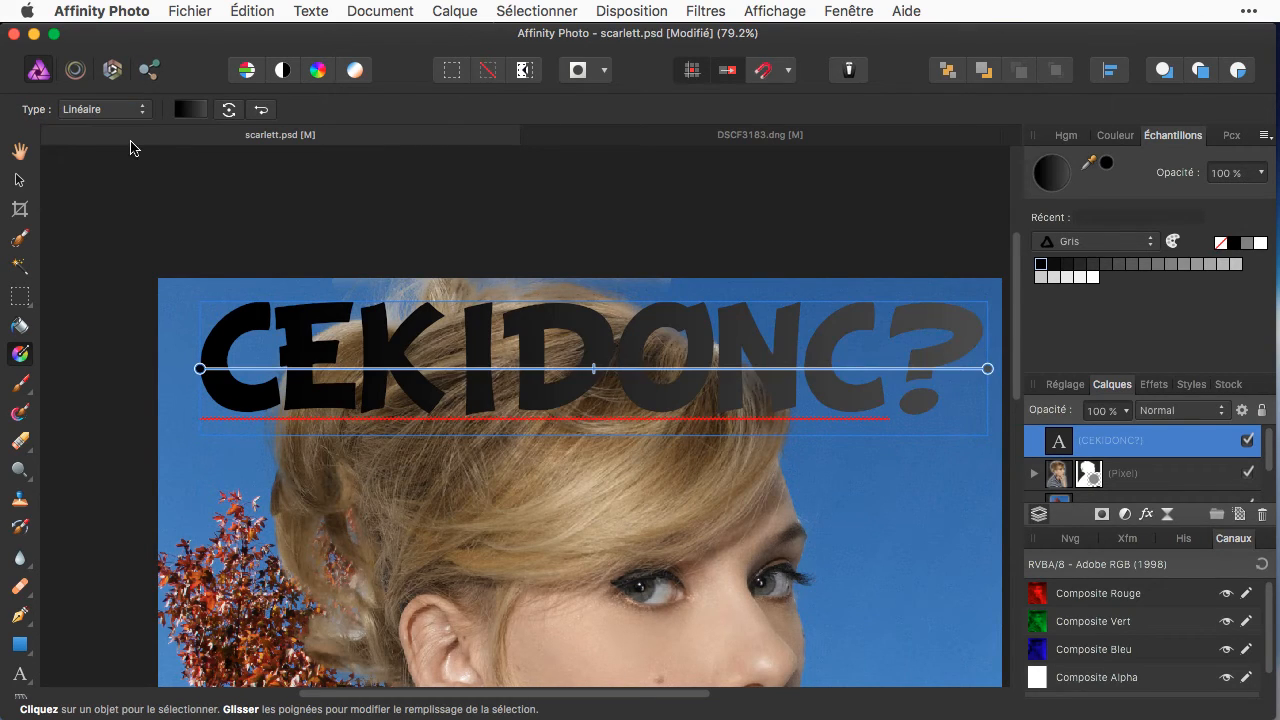
left_click(190, 110)
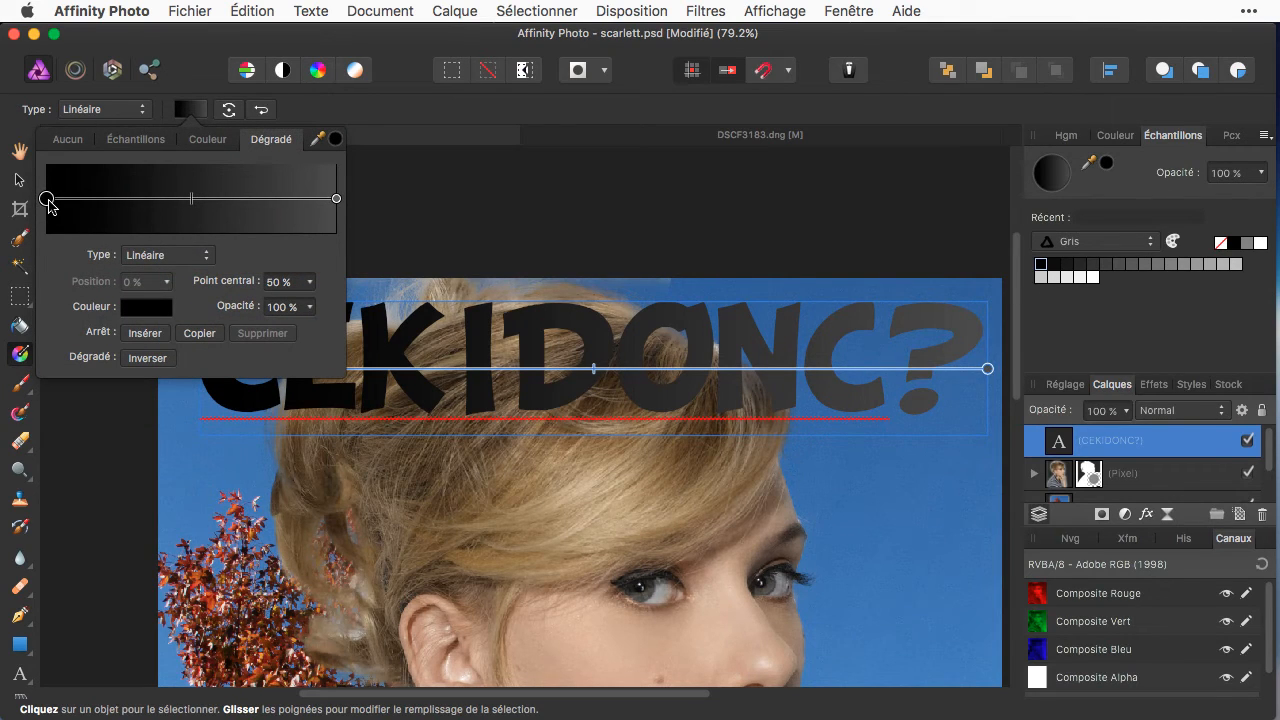
left_click(47, 200)
left_click(165, 311)
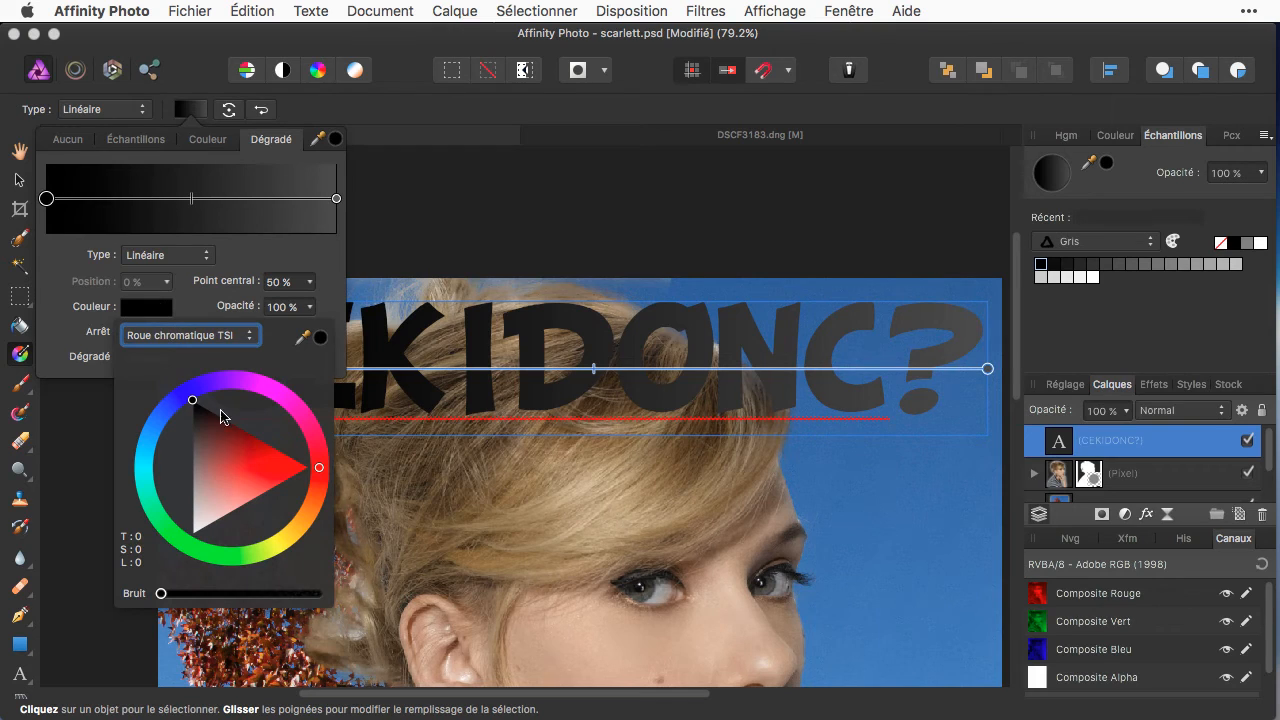
left_click(282, 400)
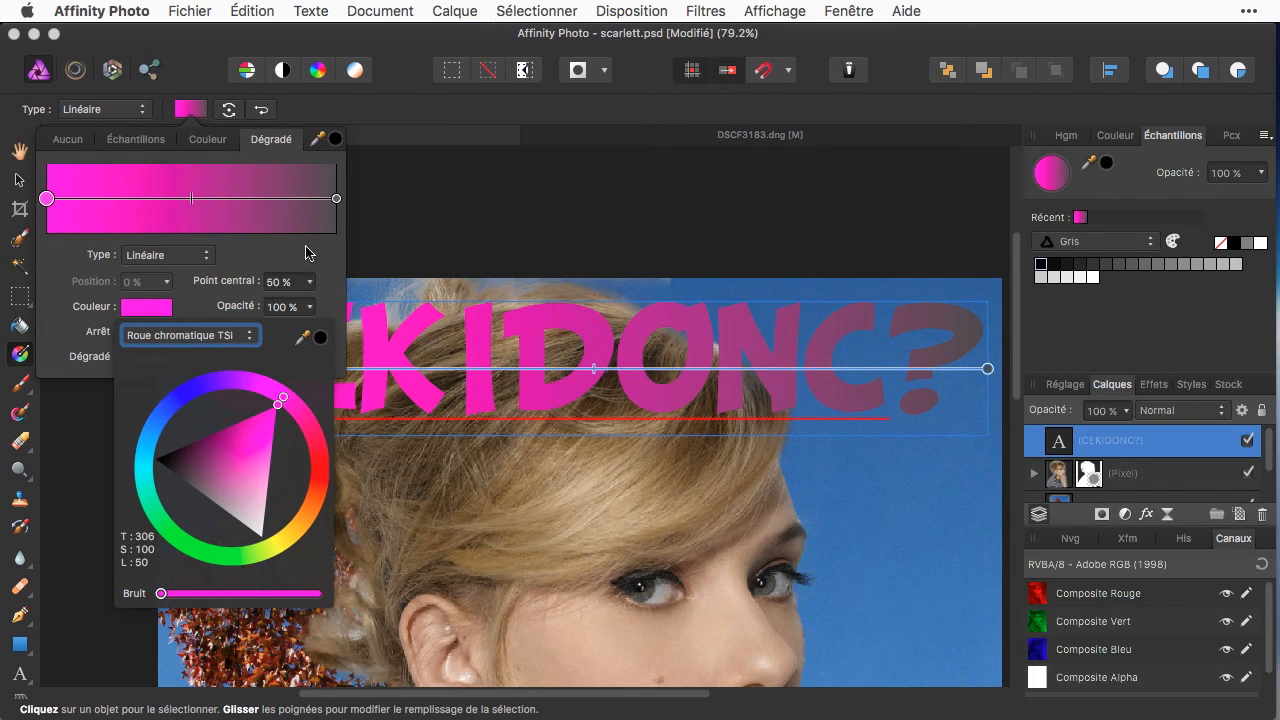
- Set the end colour of the text's linear gradient to yellow
left_click(336, 199)
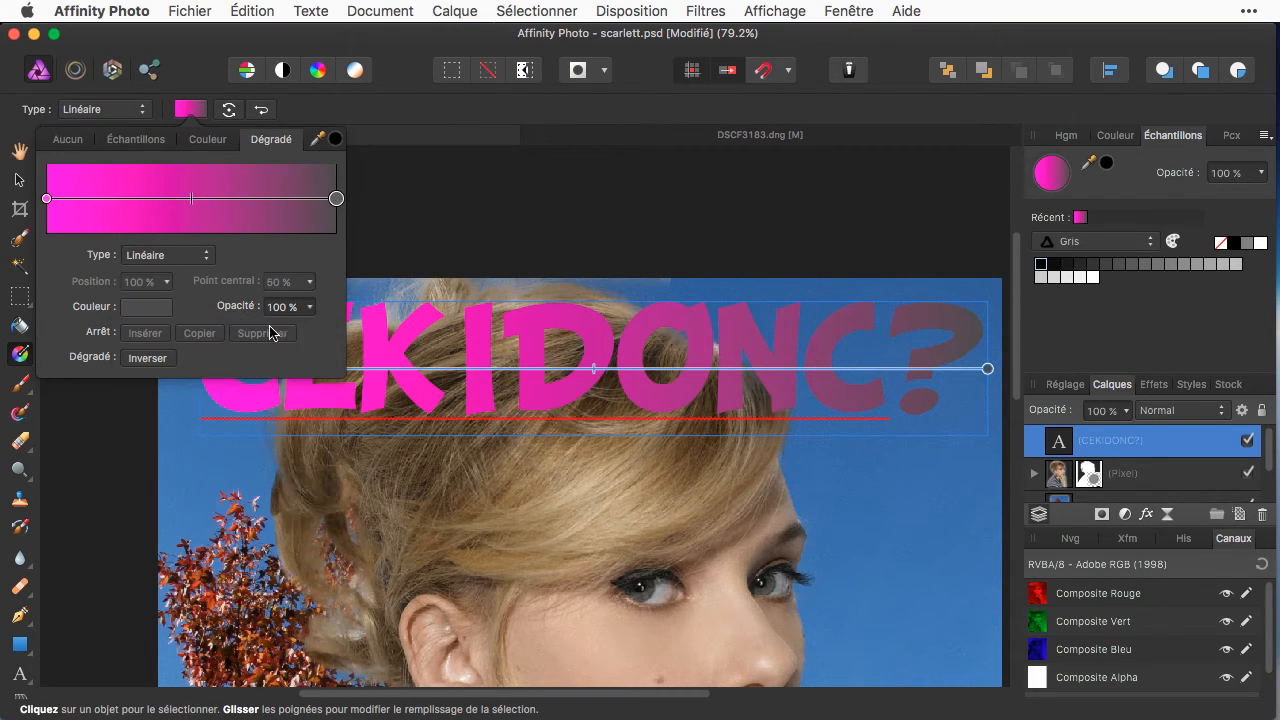
left_click(142, 310)
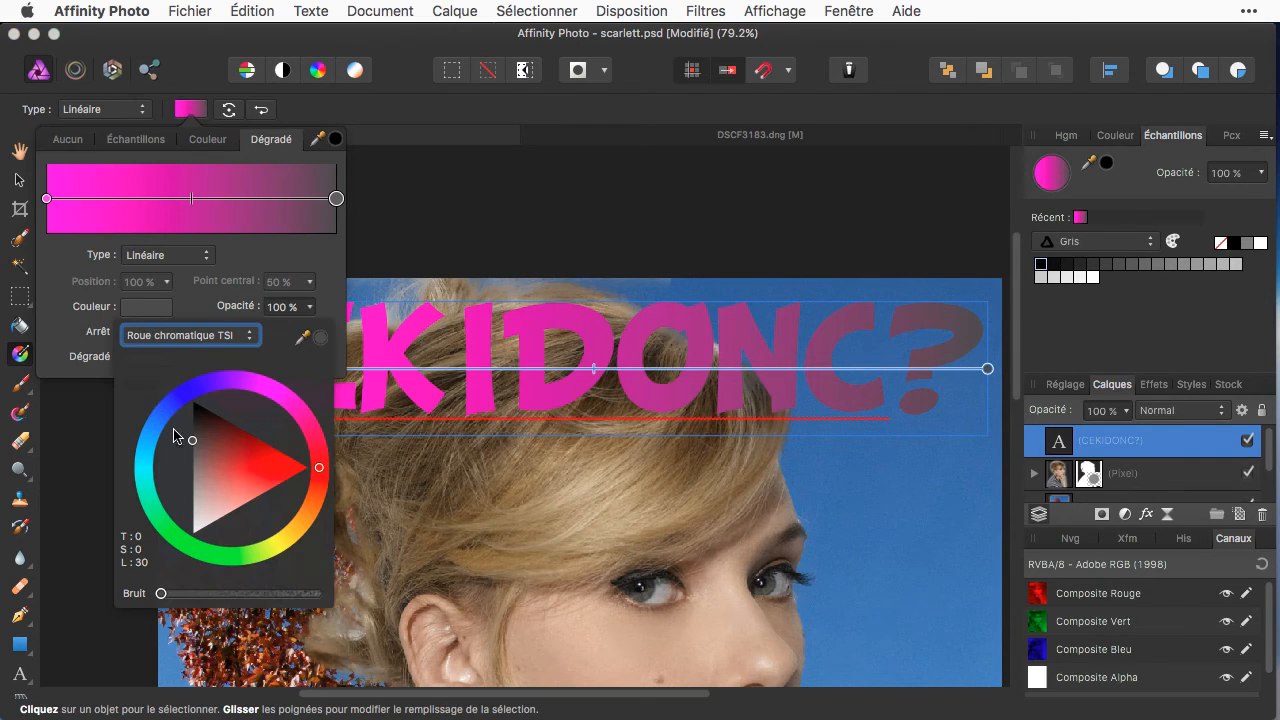
left_click(282, 553)
left_click(18, 182)
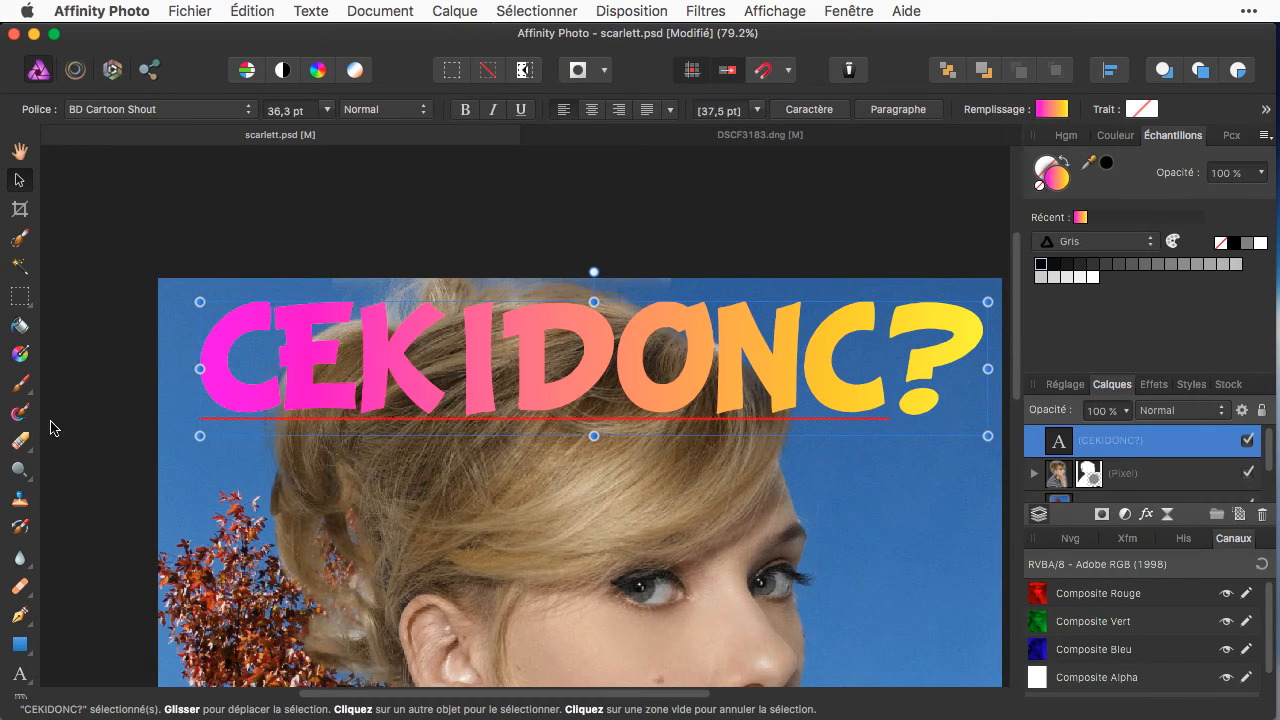
- Redraw the text's gradient as a short diagonal from the upper edge of the D to the lower part of the O
left_click(21, 357)
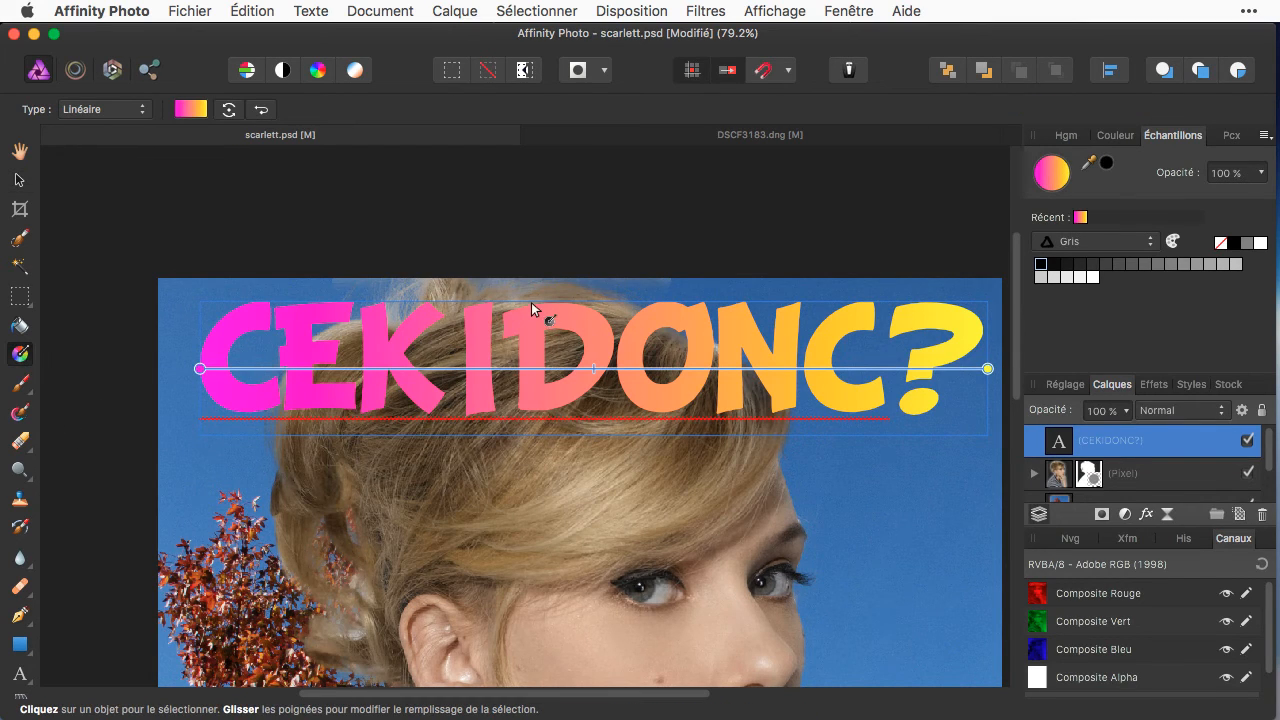
left_click_drag(531, 304, 690, 400)
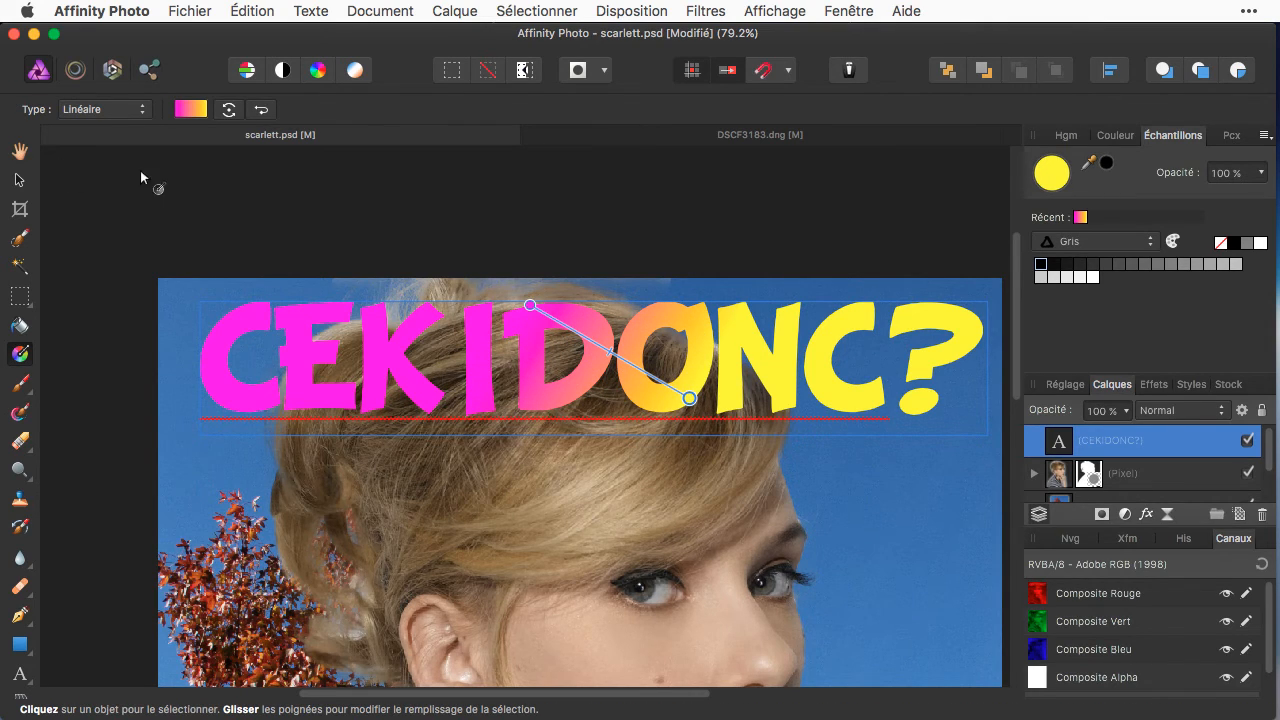
left_click(19, 180)
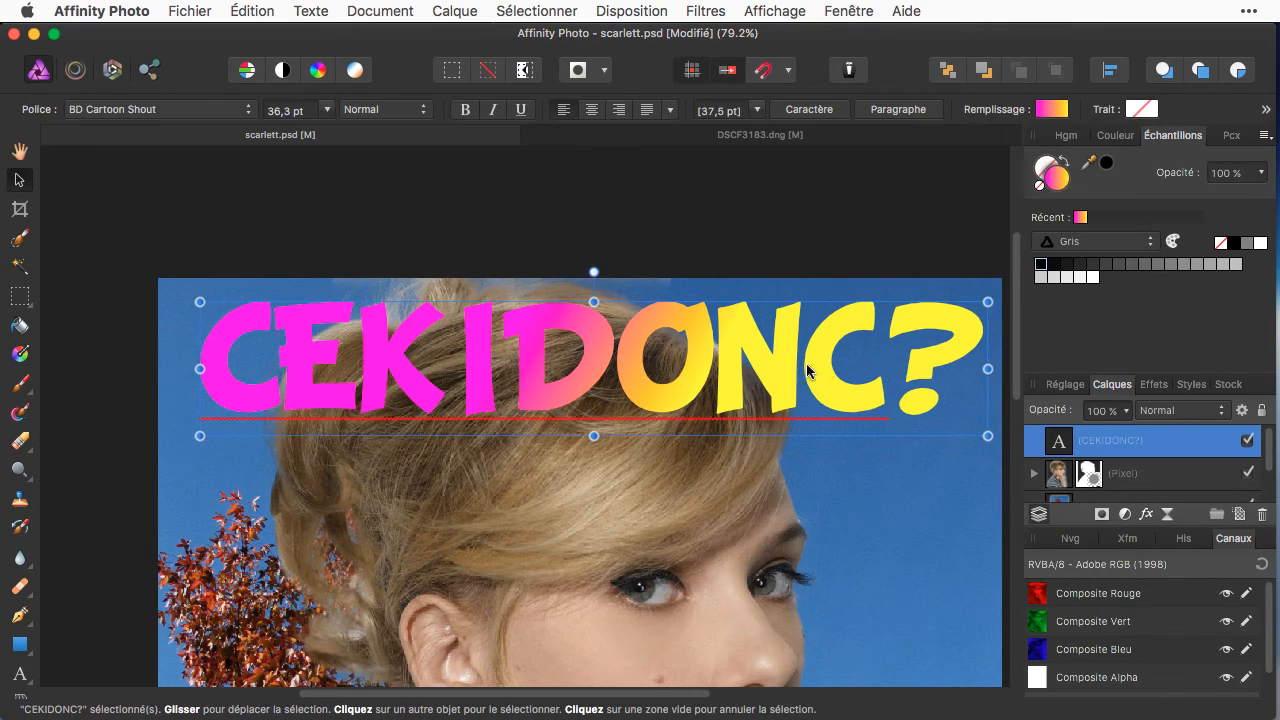
- Apply an outer shadow (Ombre externe) to the CEKIDONC? layer with radius 20.4 px, offset 3.2 px and intensity 23%
scroll(1157, 455, "down", 2)
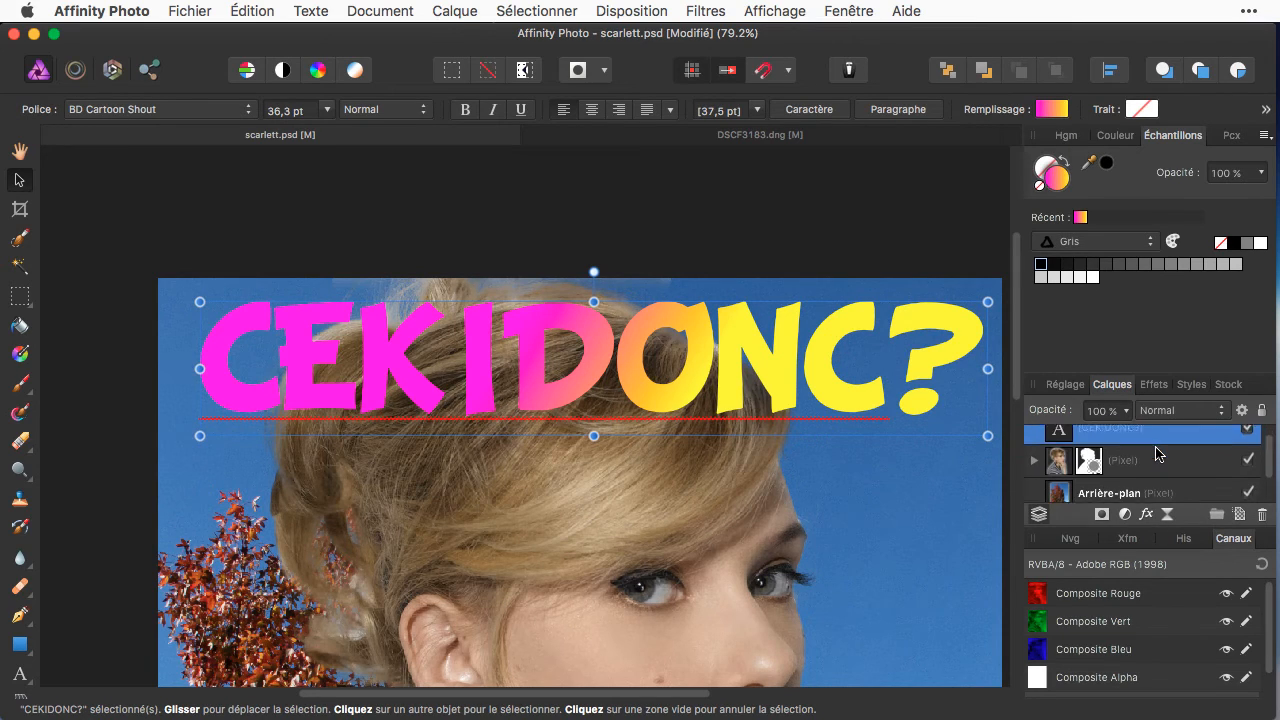
scroll(1157, 455, "up", 2)
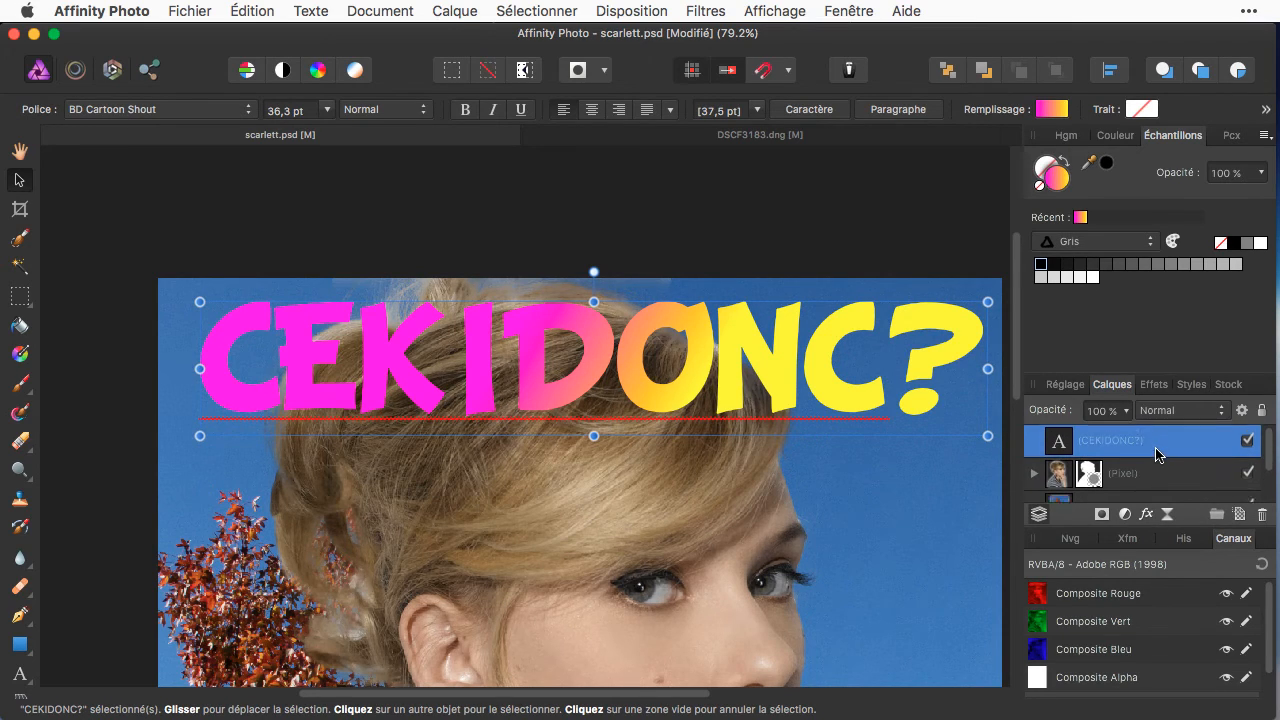
left_click(1147, 516)
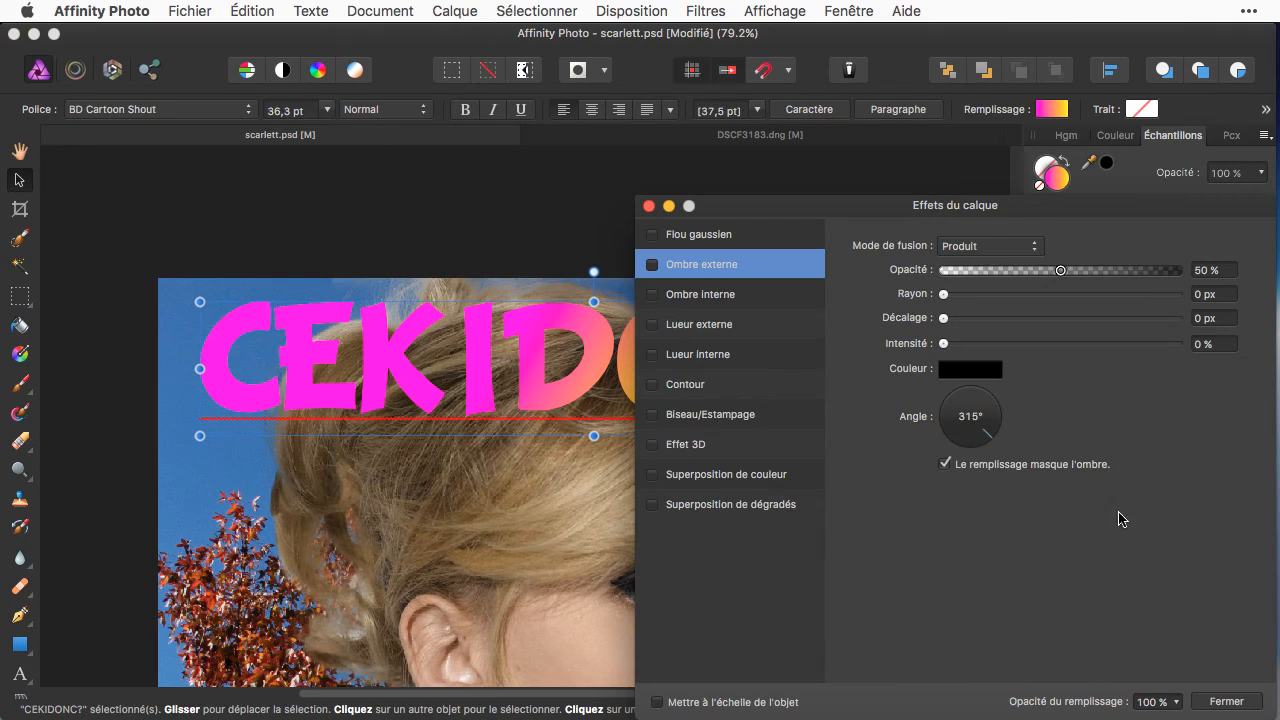
left_click(653, 266)
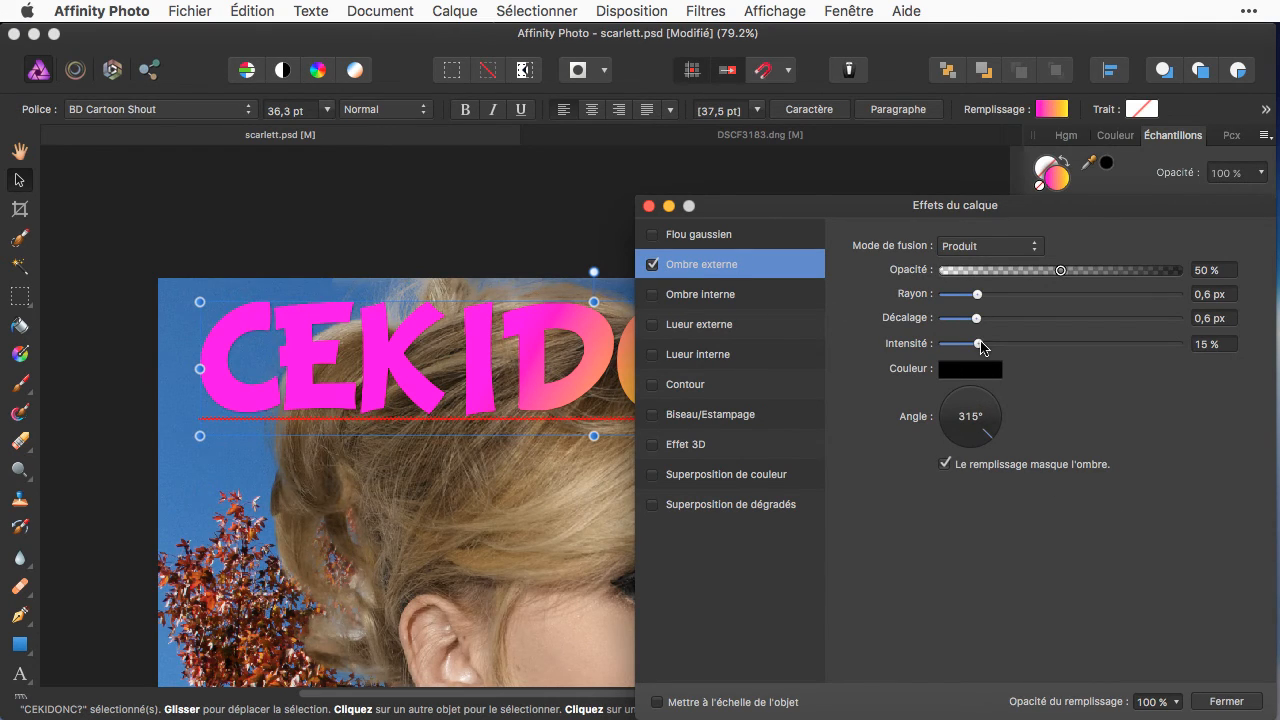
left_click_drag(978, 343, 973, 345)
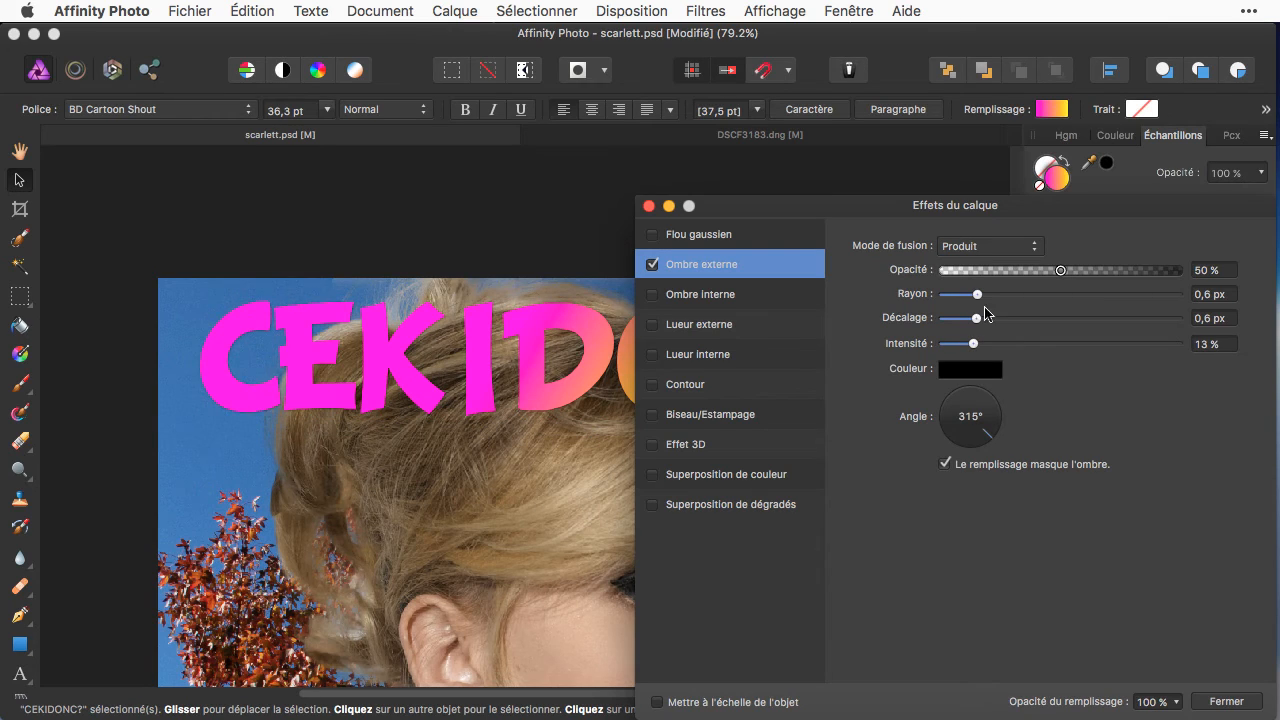
left_click_drag(977, 295, 1073, 296)
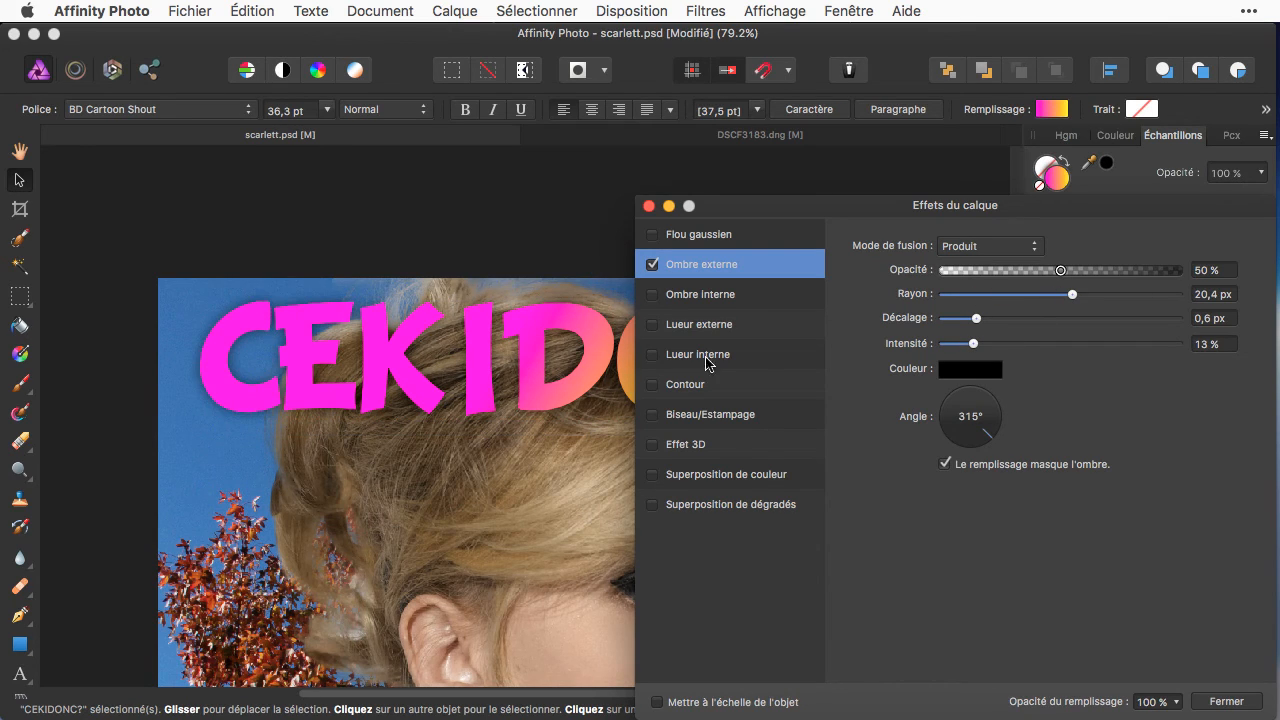
left_click_drag(970, 317, 1002, 346)
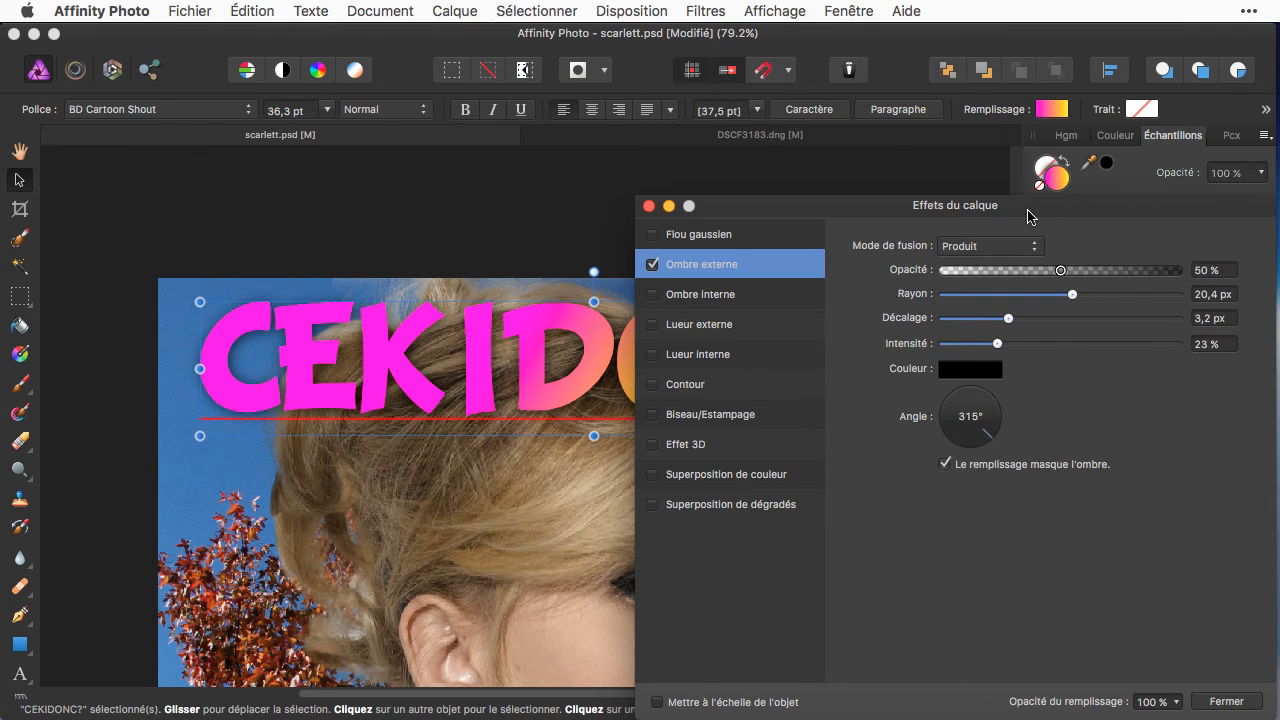
left_click_drag(1027, 207, 1010, 99)
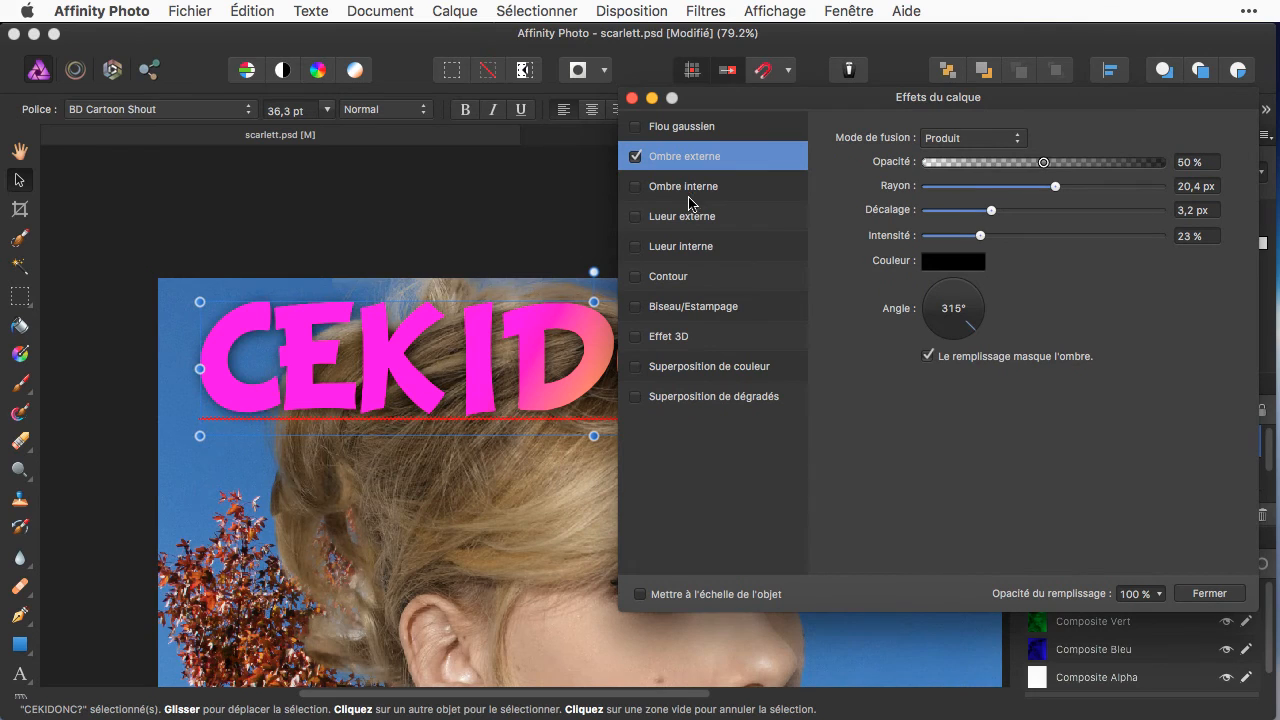
left_click(1209, 593)
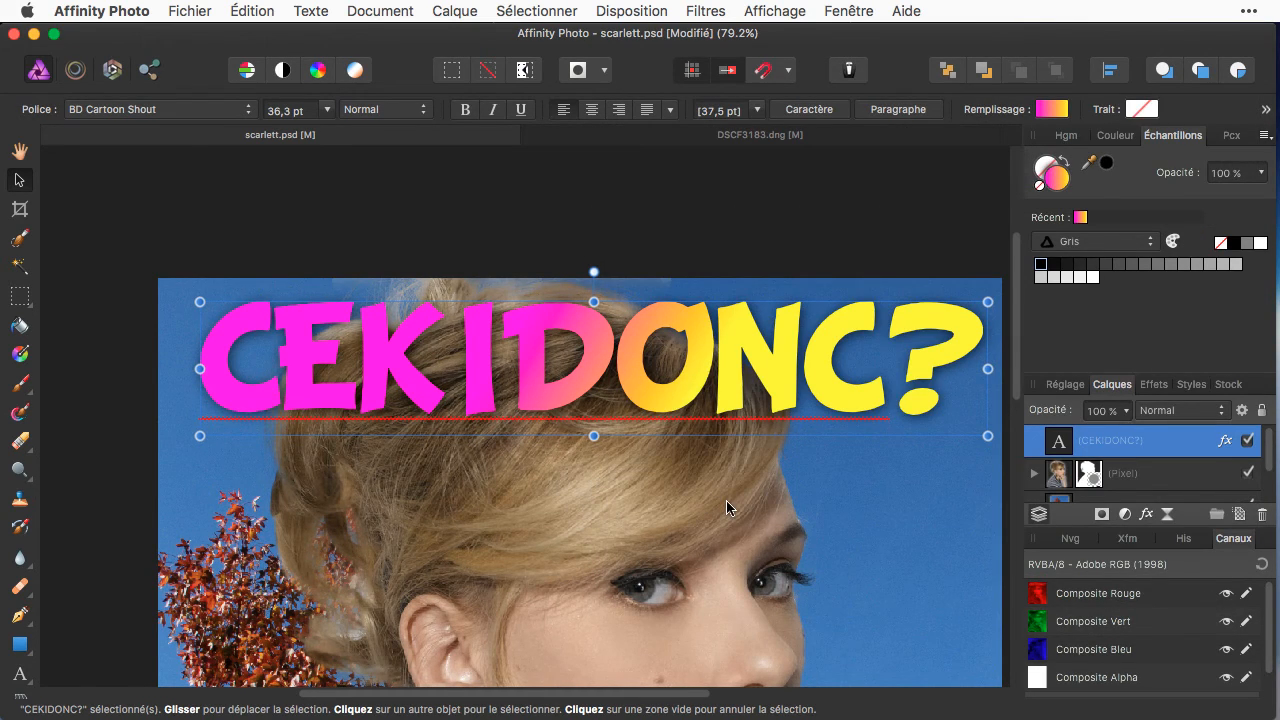
scroll(726, 503, "down", 5)
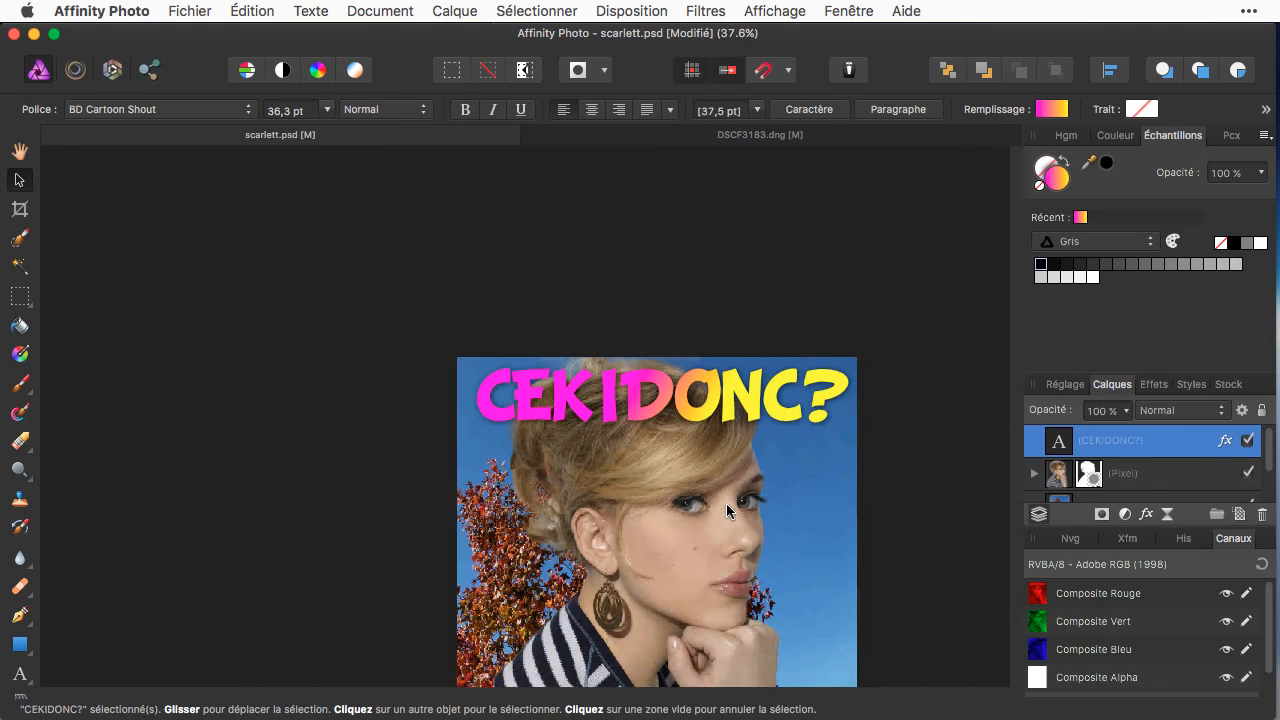
- Examine the document's export settings for the PSD and PNG formats, and leave the export dialog without exporting
scroll(726, 503, "down", 3)
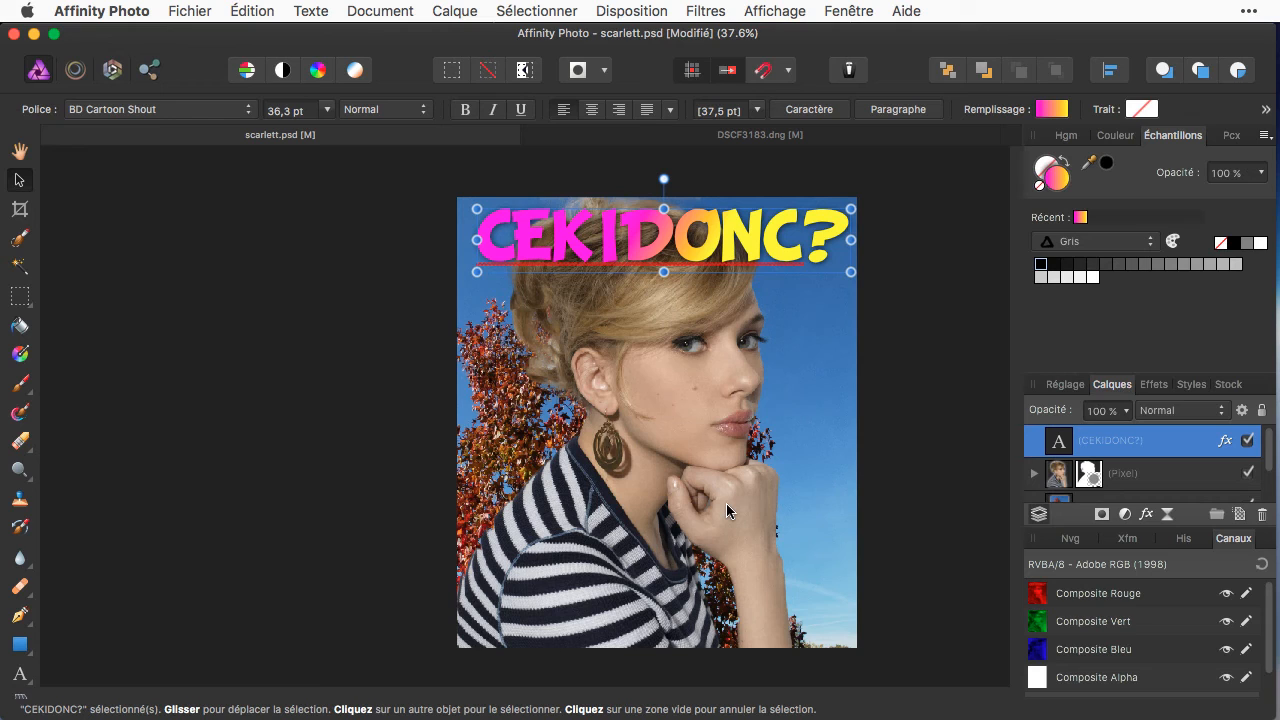
left_click(204, 11)
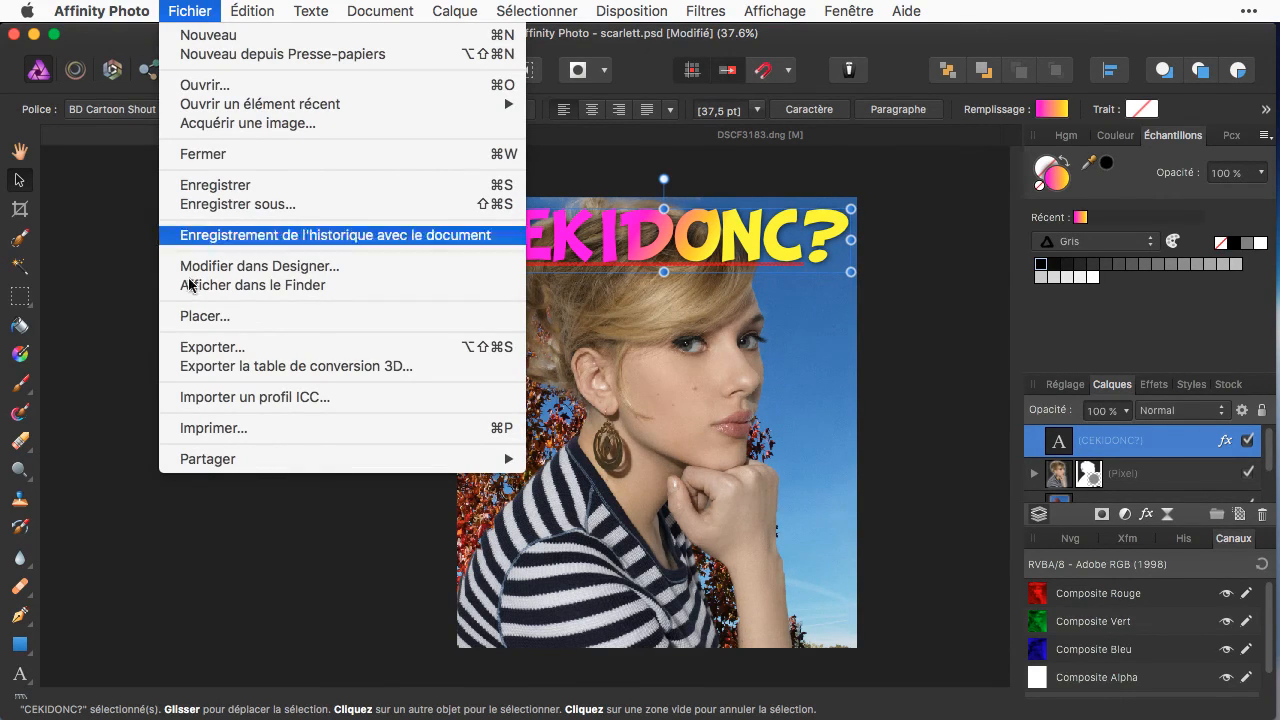
left_click(188, 347)
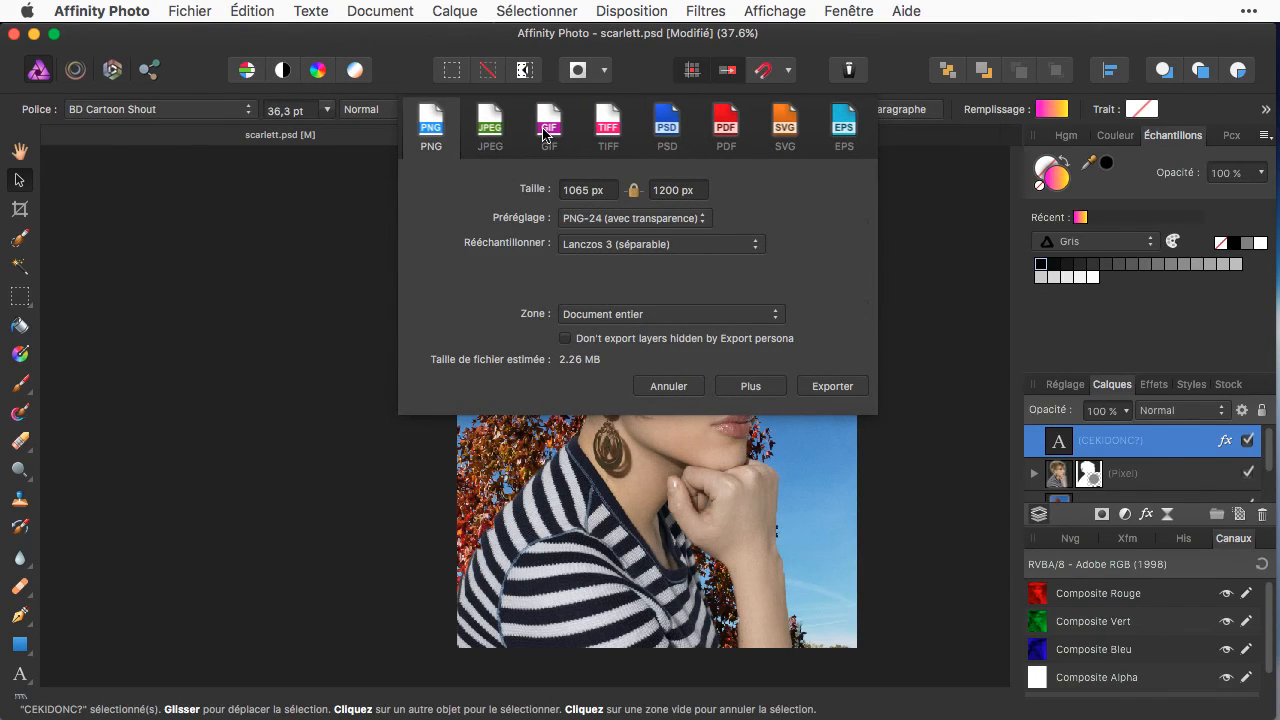
left_click(666, 128)
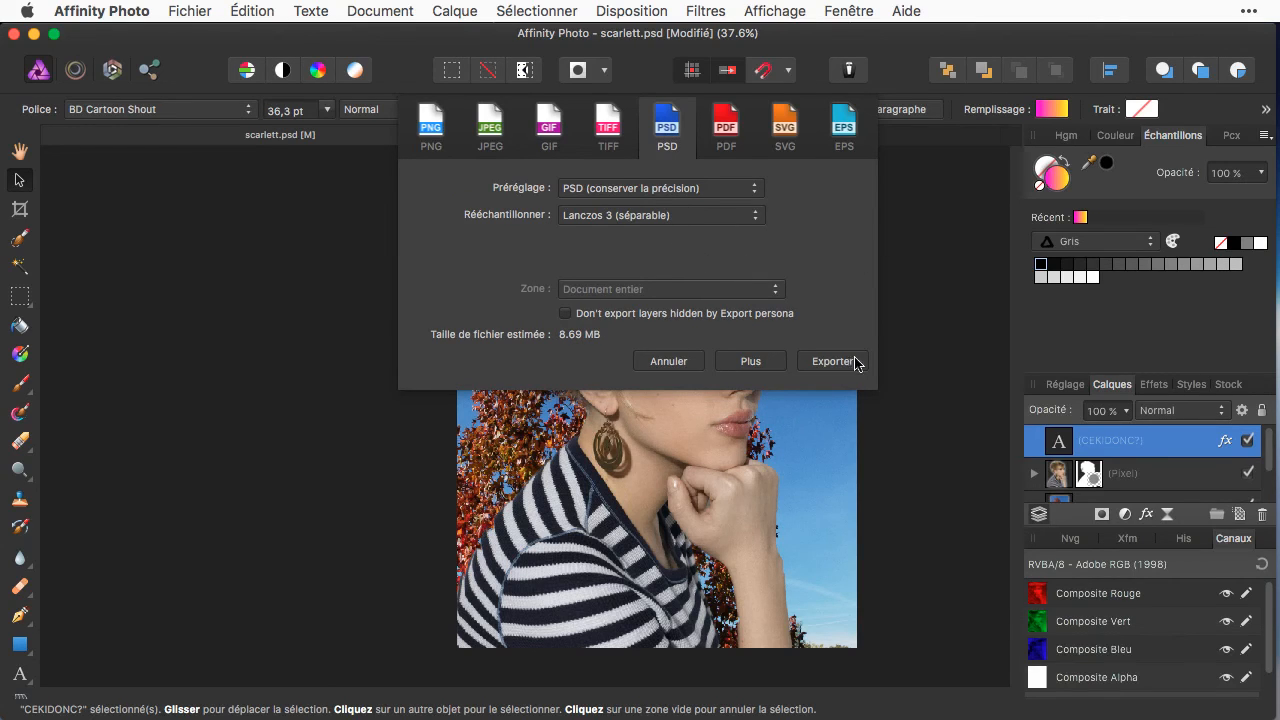
left_click(431, 128)
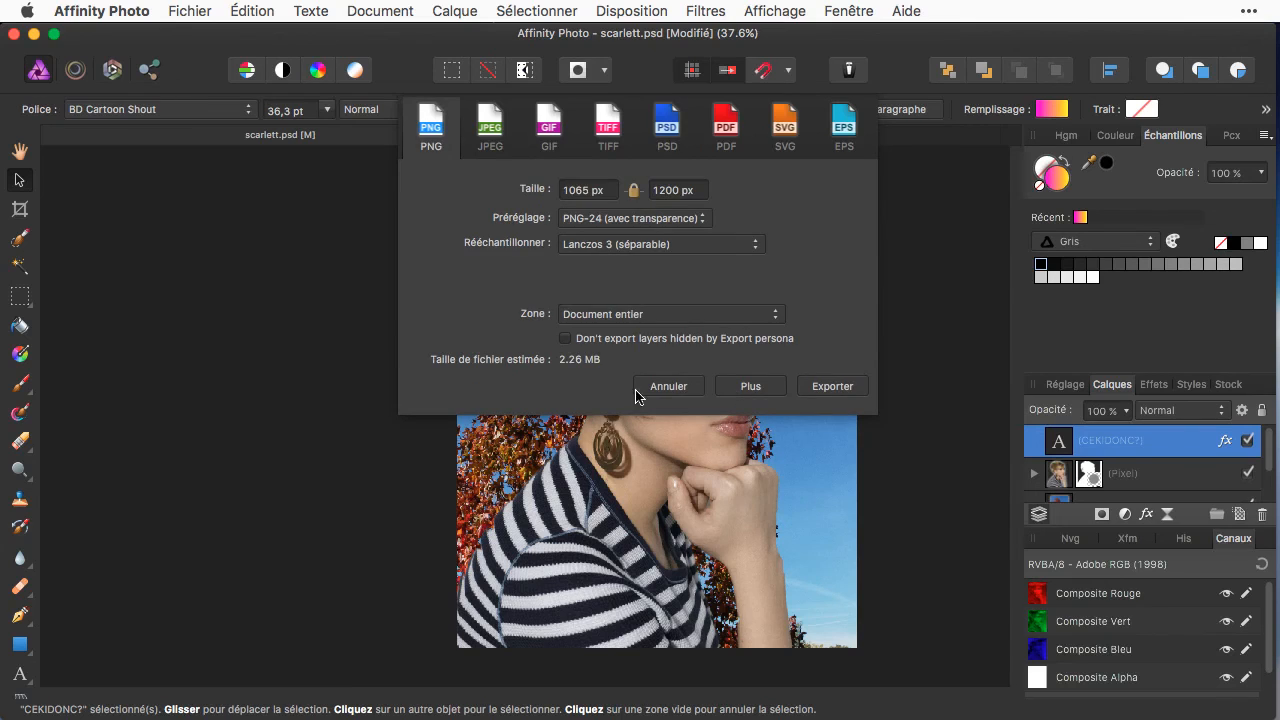
left_click(662, 385)
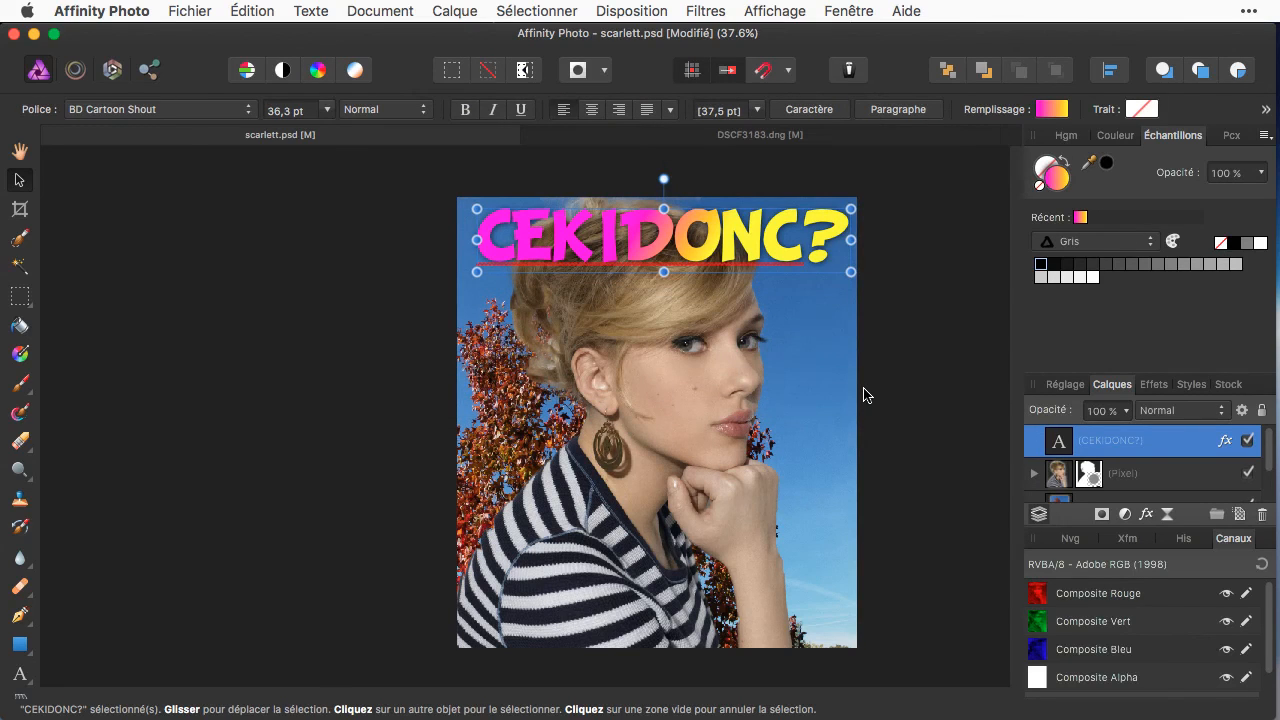